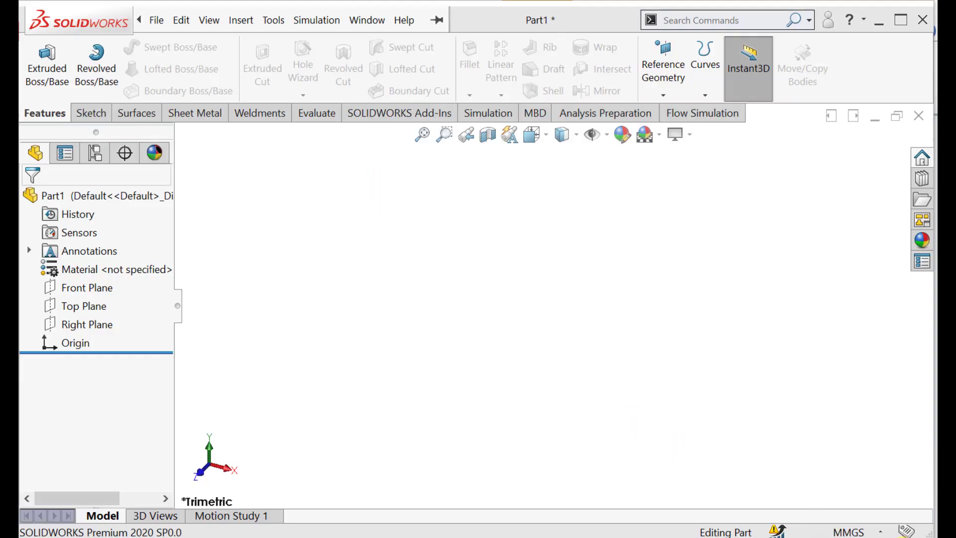
Start a sketch on the Front Plane and draw three collinear horizontal lines from the origin.
click(69, 290)
click(77, 268)
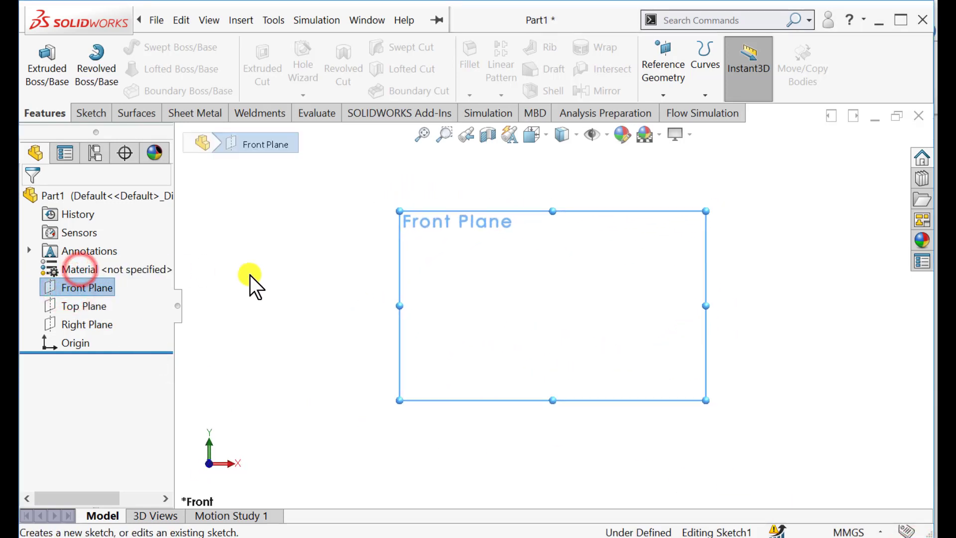
click(266, 276)
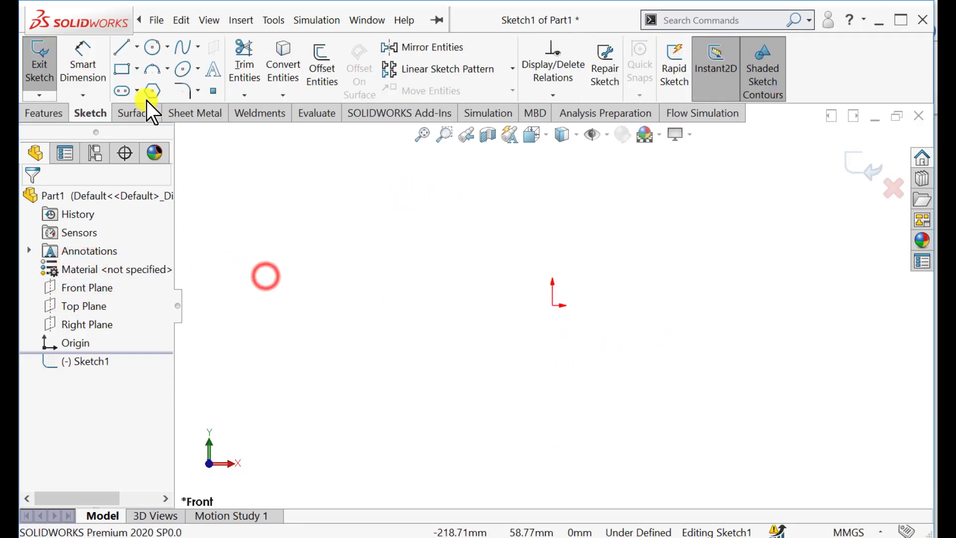
click(114, 49)
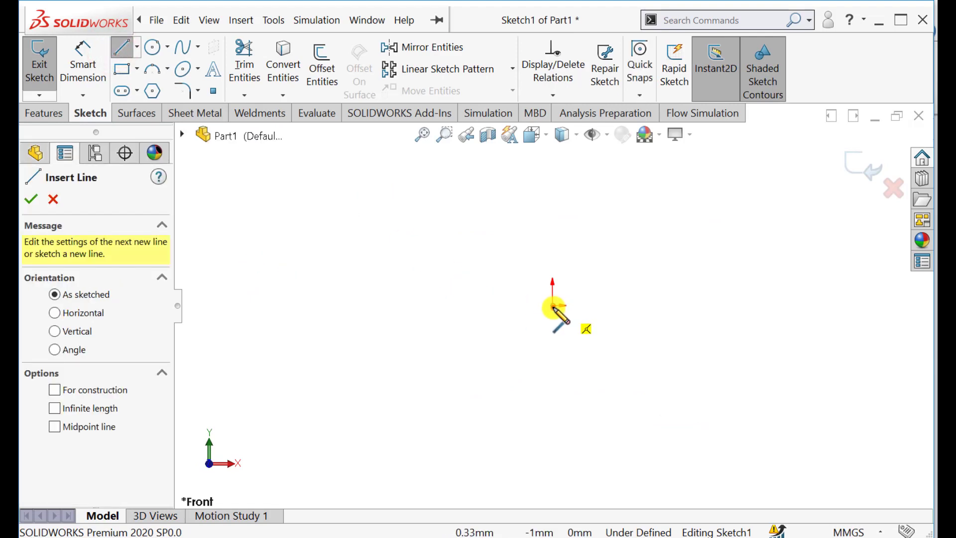
click(553, 305)
click(621, 306)
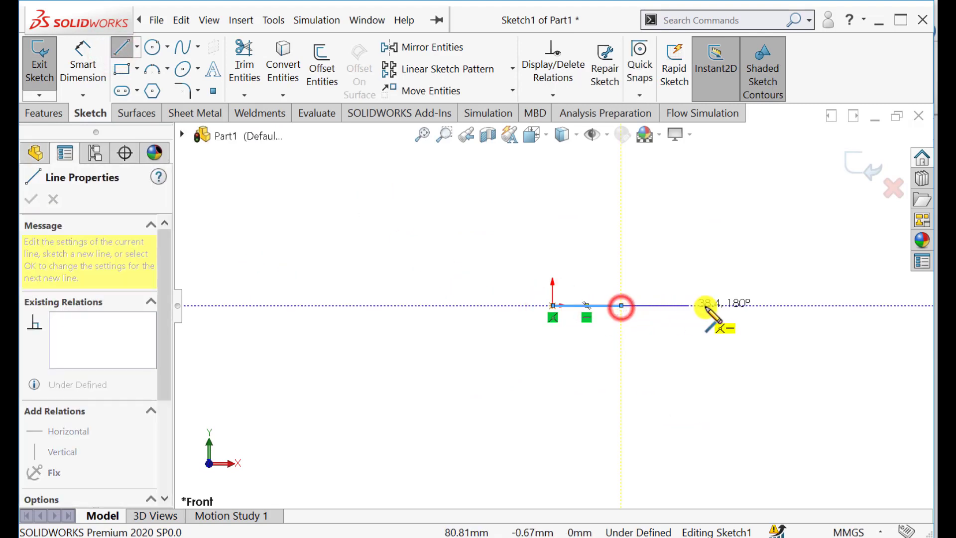
click(742, 306)
click(804, 305)
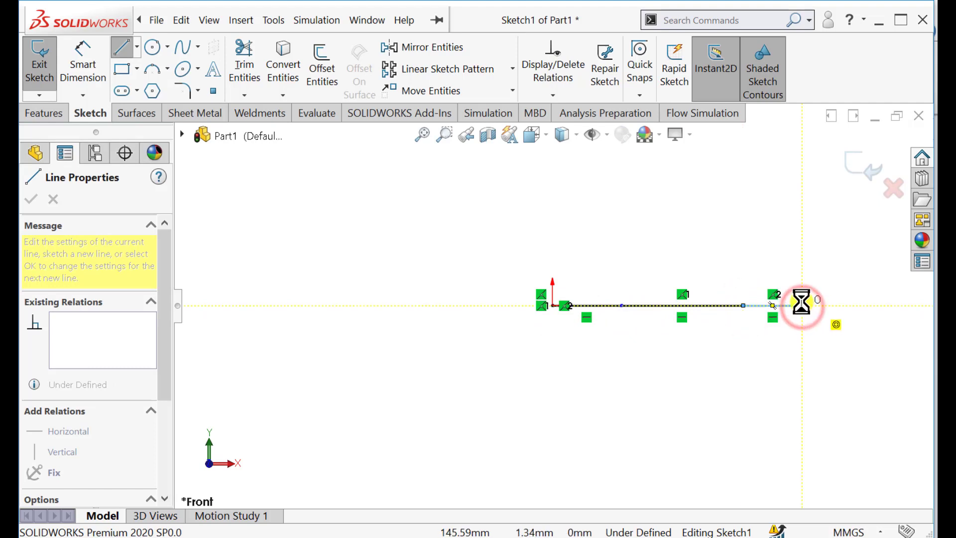
key(Escape)
key(f)
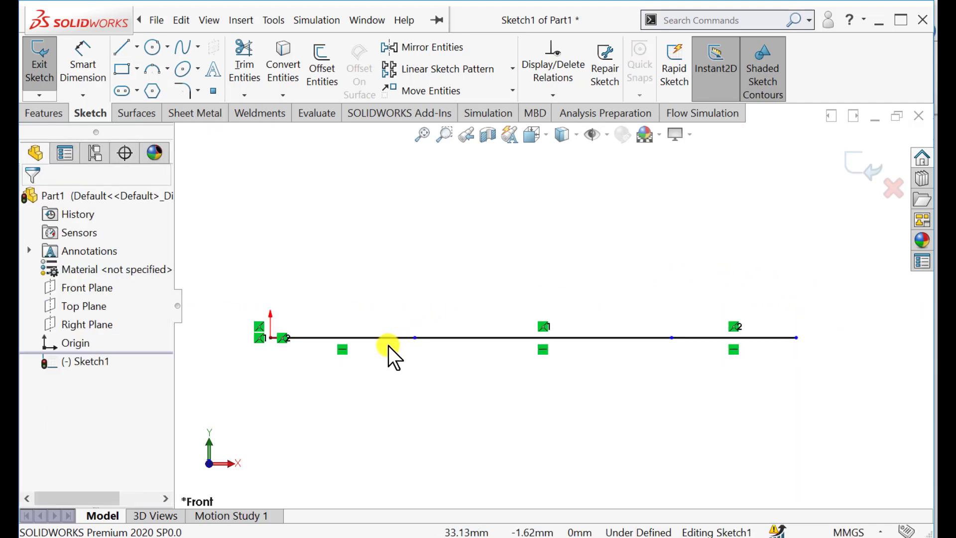
Constrain the left and right outer lines to be equal in length.
click(386, 339)
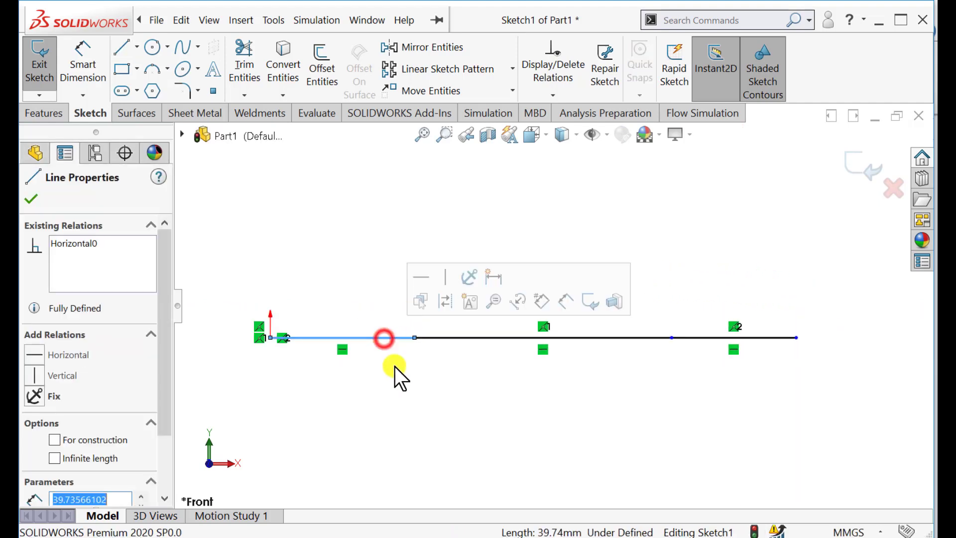
ctrl+click(740, 338)
click(849, 277)
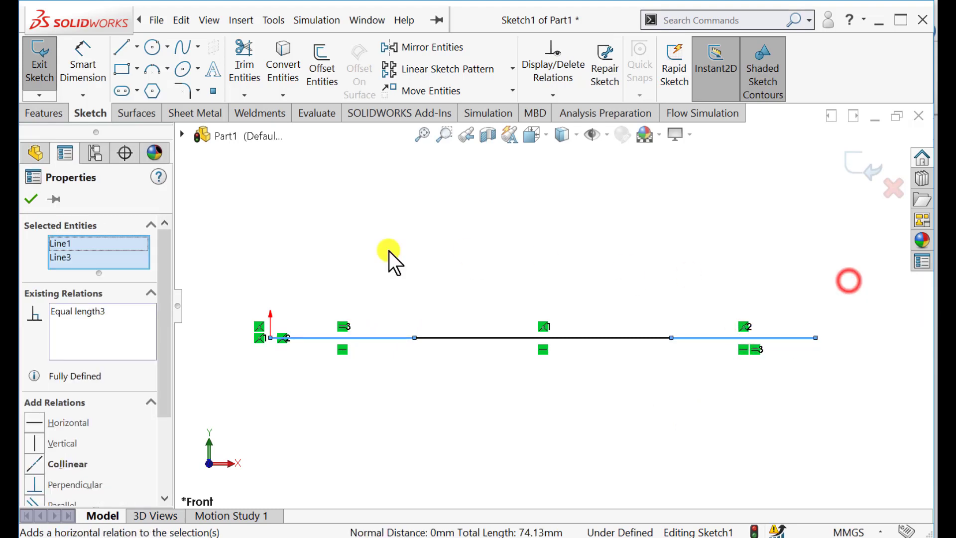
click(31, 200)
click(85, 52)
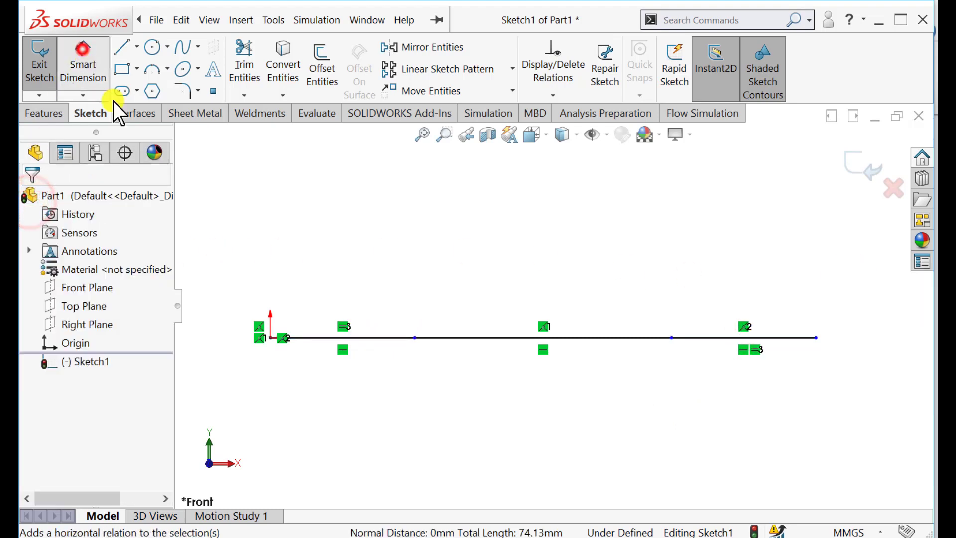
Dimension the middle line to 1000 mm.
click(486, 339)
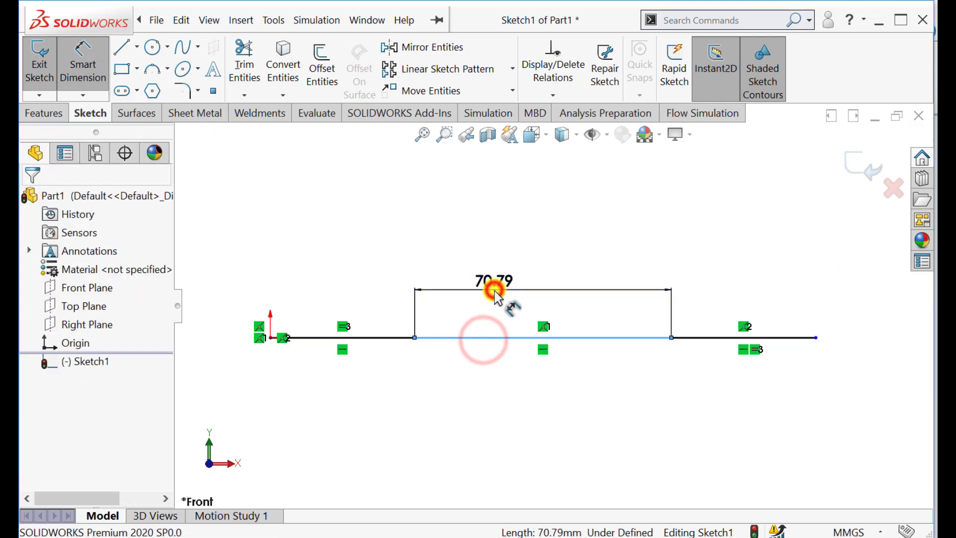
click(494, 292)
text(1000)
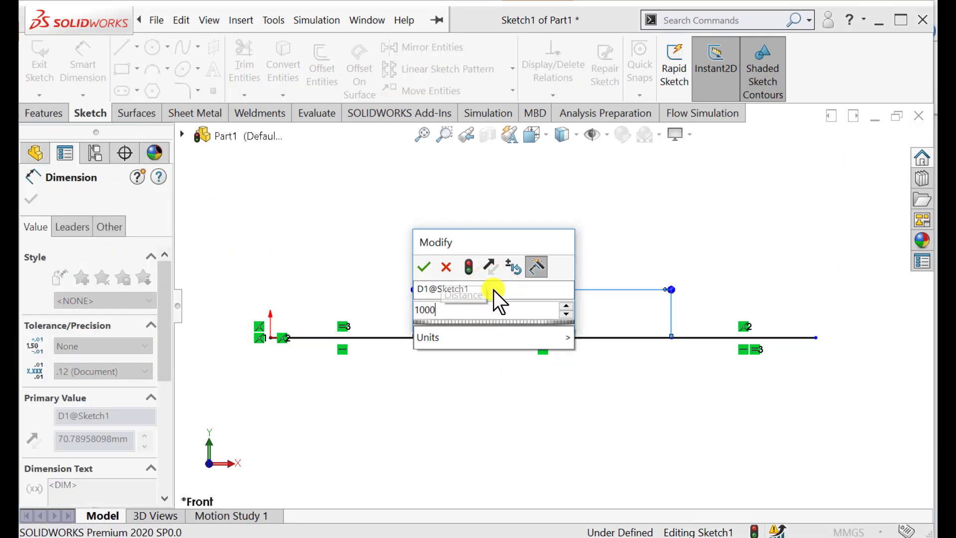
click(421, 267)
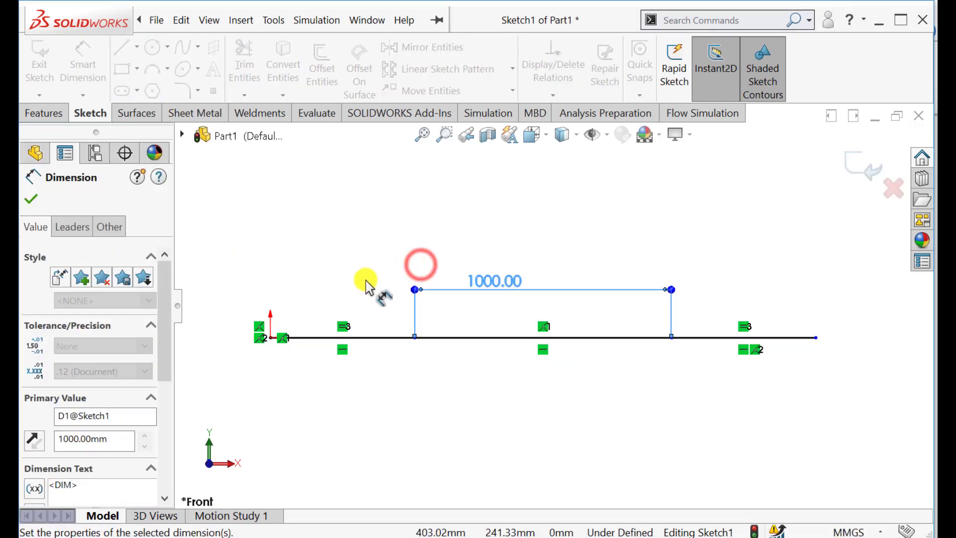
Dimension the left line to 250 mm and exit the sketch.
click(314, 350)
click(312, 383)
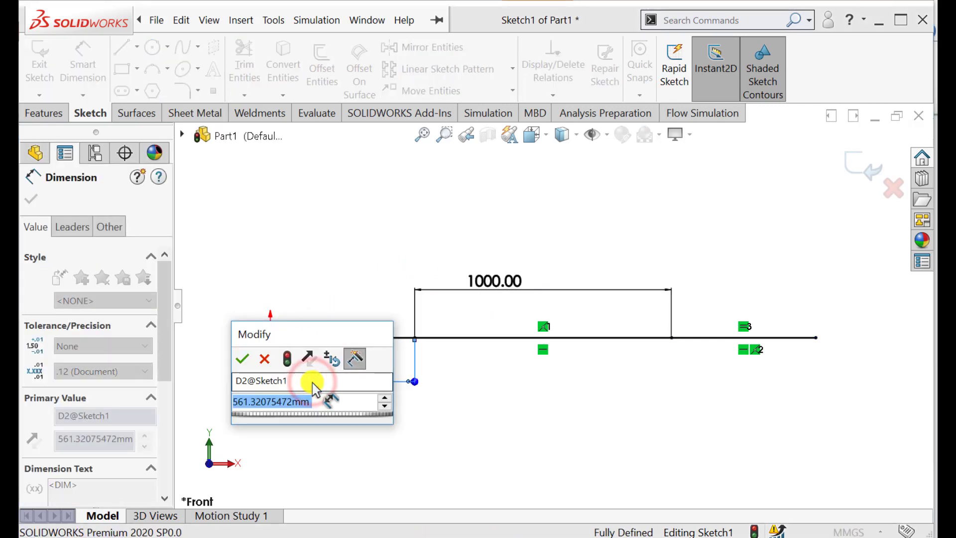
text(250)
key(Return)
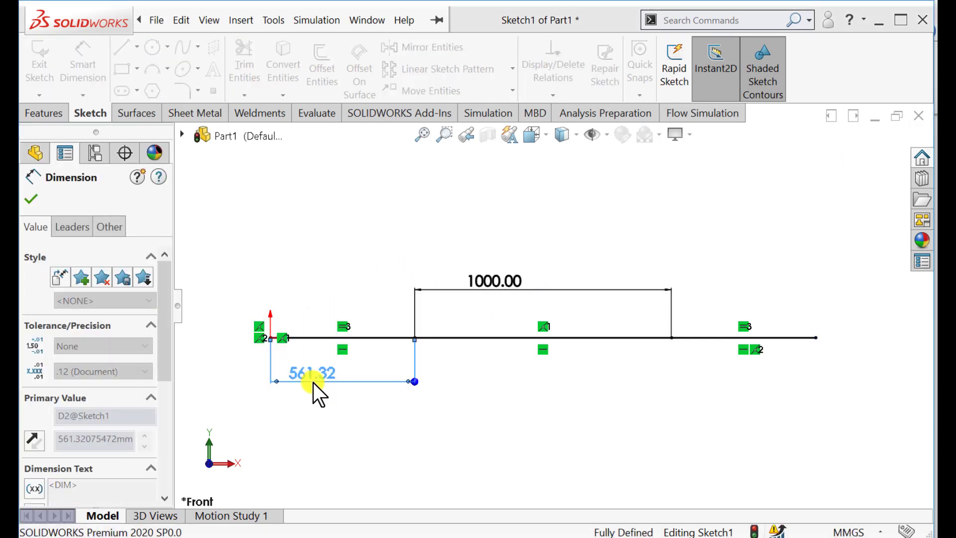
click(31, 199)
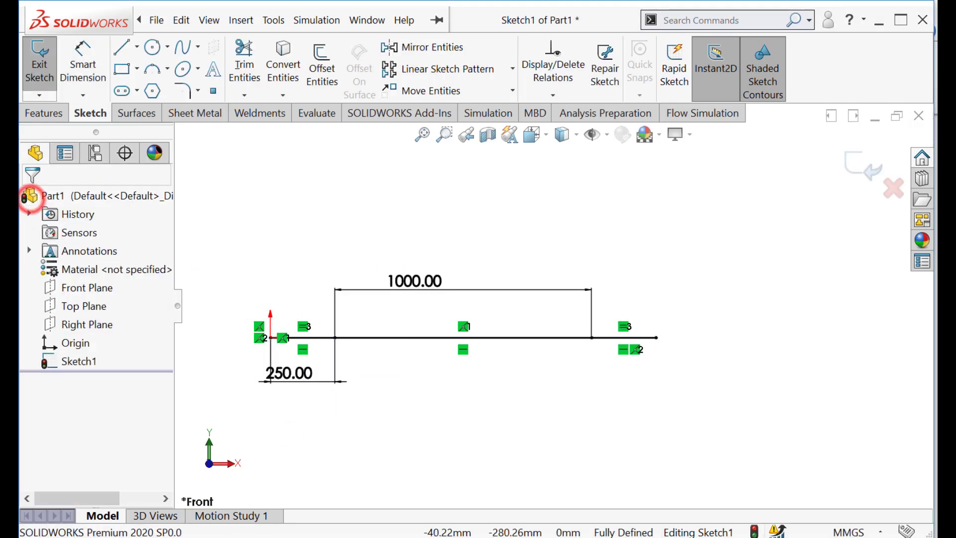
click(870, 160)
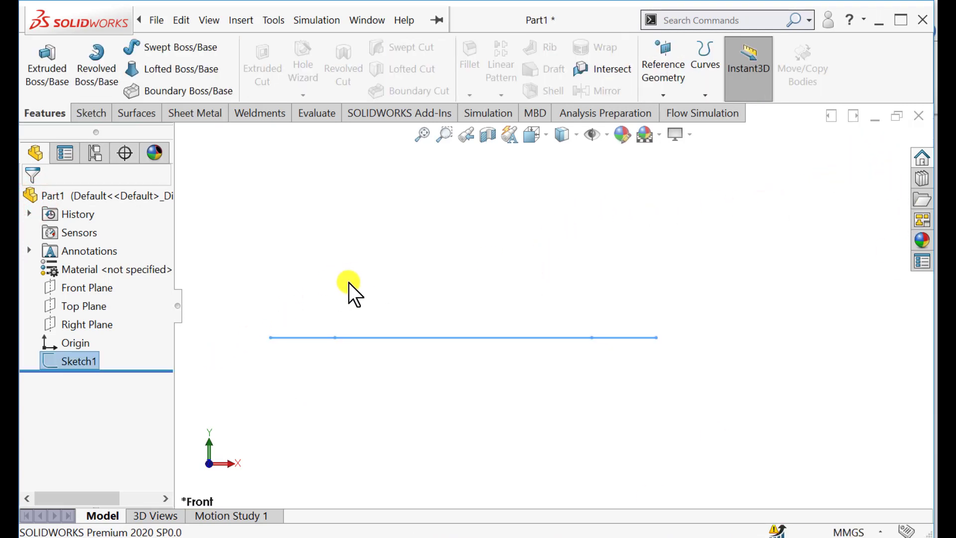
Start a Weldments structural member on Sketch1 with the iso sb beam 120 x 12 profile.
click(314, 418)
click(78, 364)
click(248, 115)
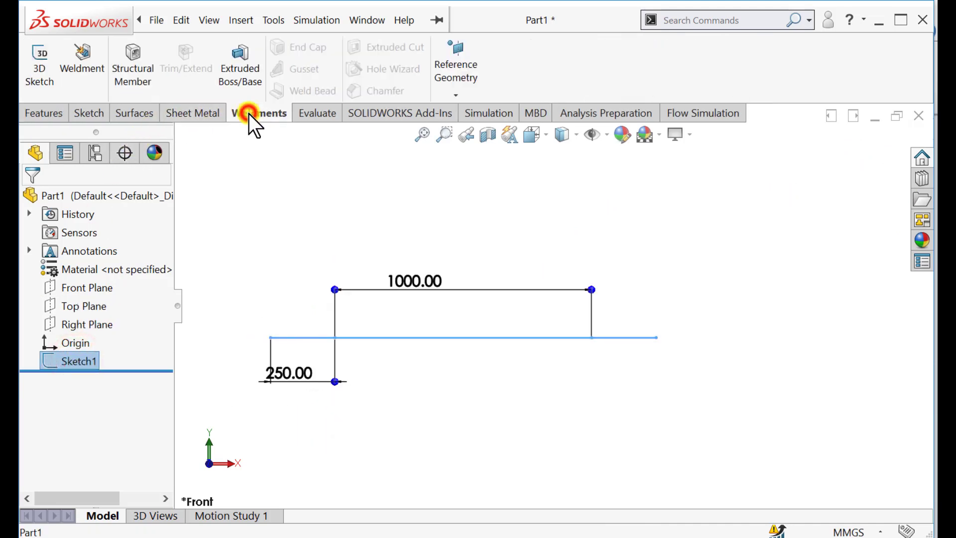
click(133, 70)
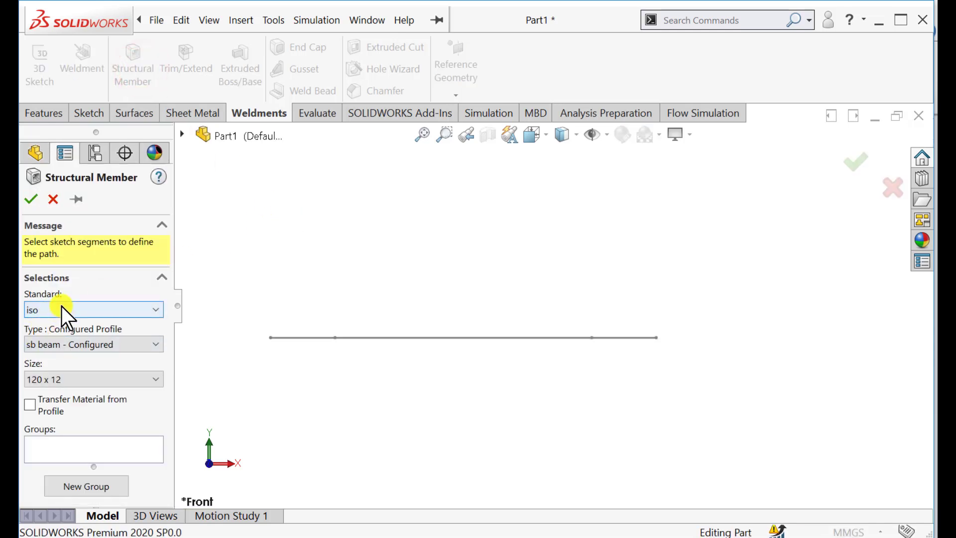
click(78, 345)
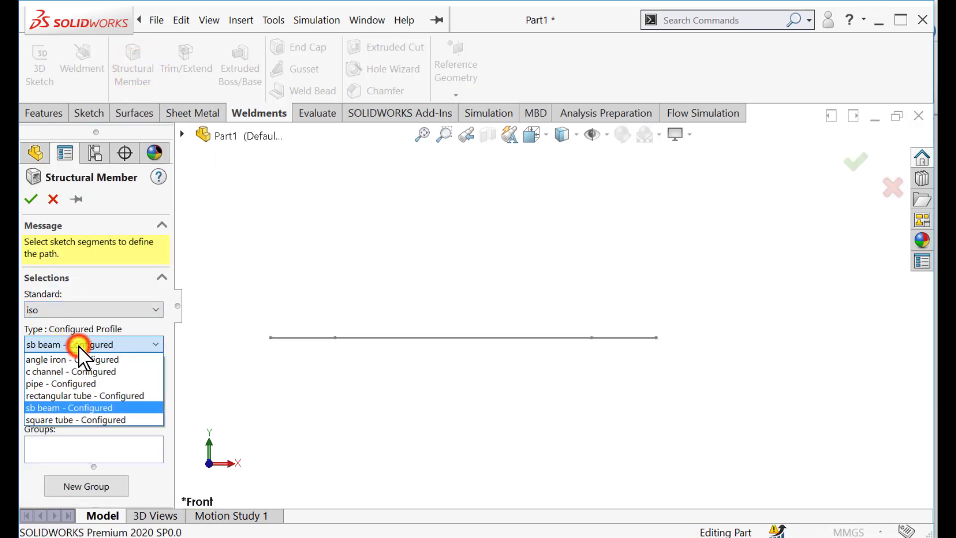
click(79, 346)
click(77, 375)
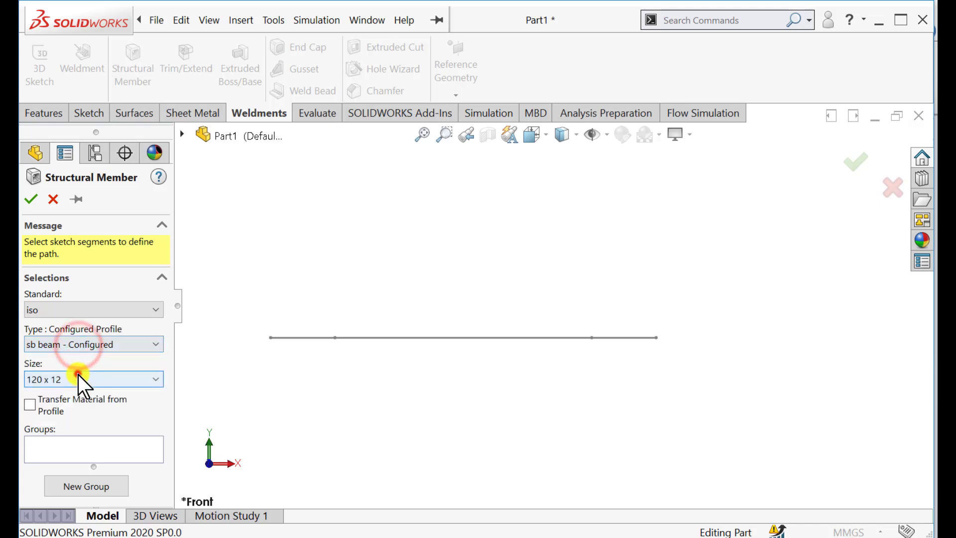
click(79, 377)
Add the left, middle and right sketch segments to Group1 and create the beam.
click(51, 449)
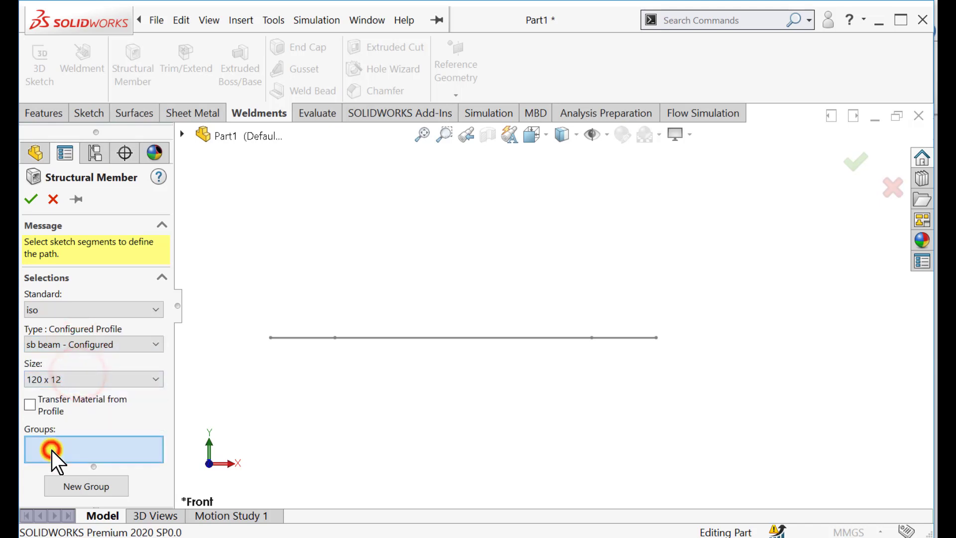
click(300, 338)
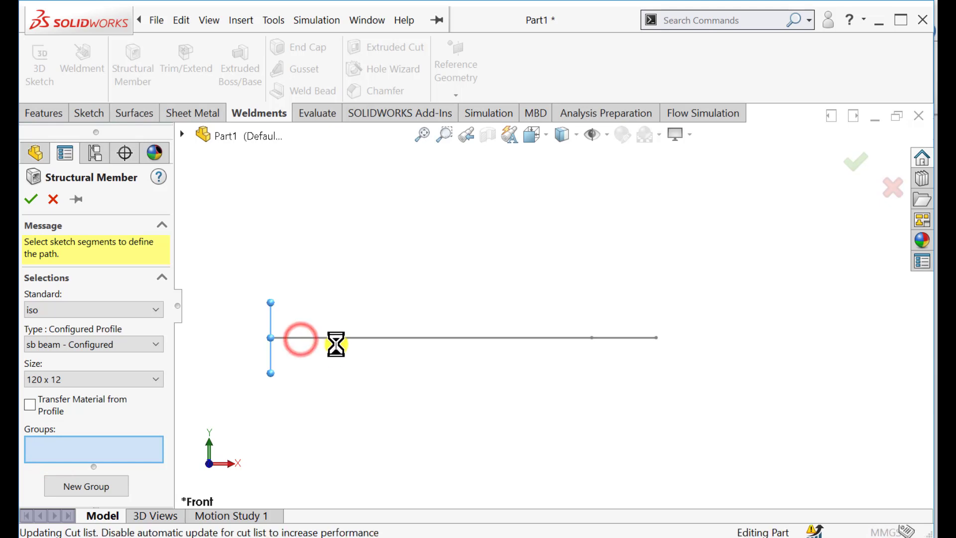
scroll(364, 364, down, 2)
middle_drag(370, 360, 337, 371)
click(450, 294)
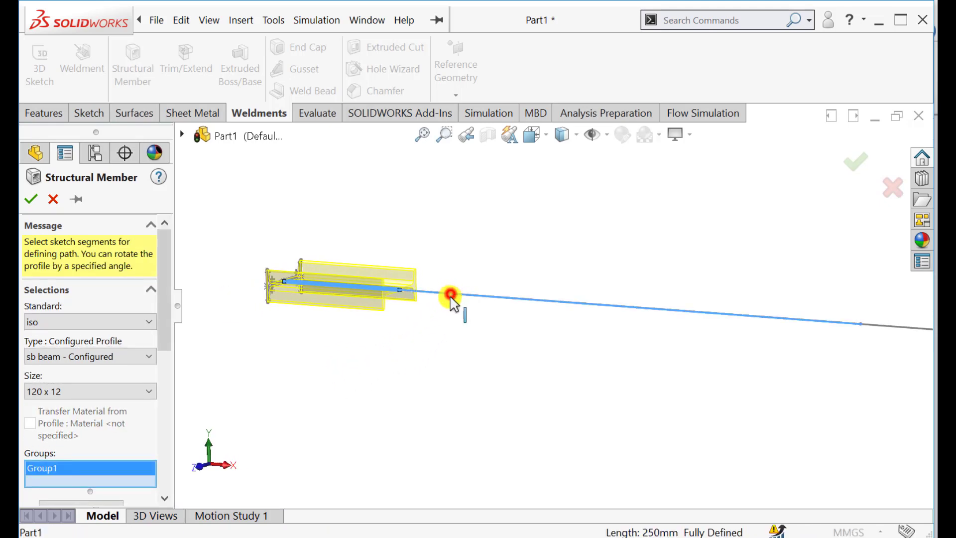
scroll(824, 363, up, 1)
click(817, 332)
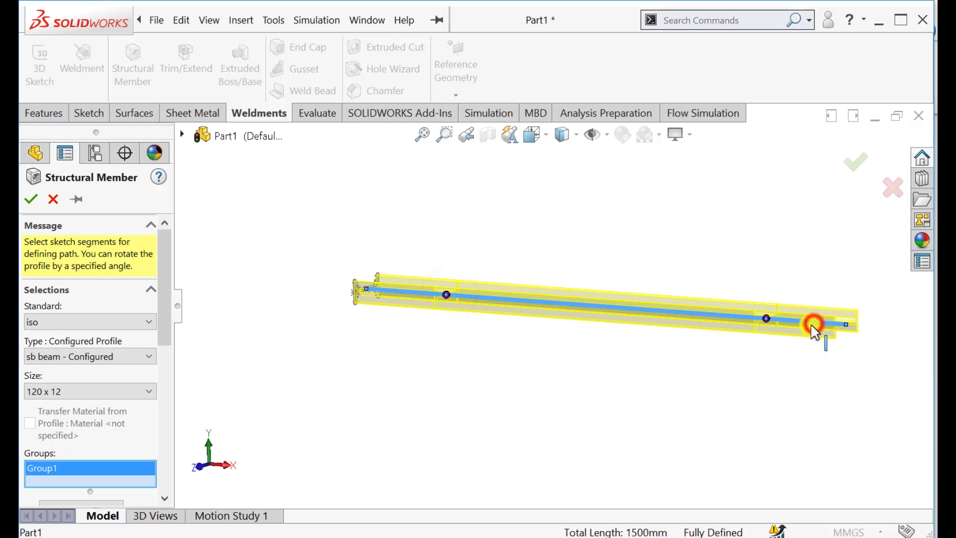
mouse_move(391, 335)
middle_down()
mouse_move(427, 335)
mouse_move(429, 349)
middle_up()
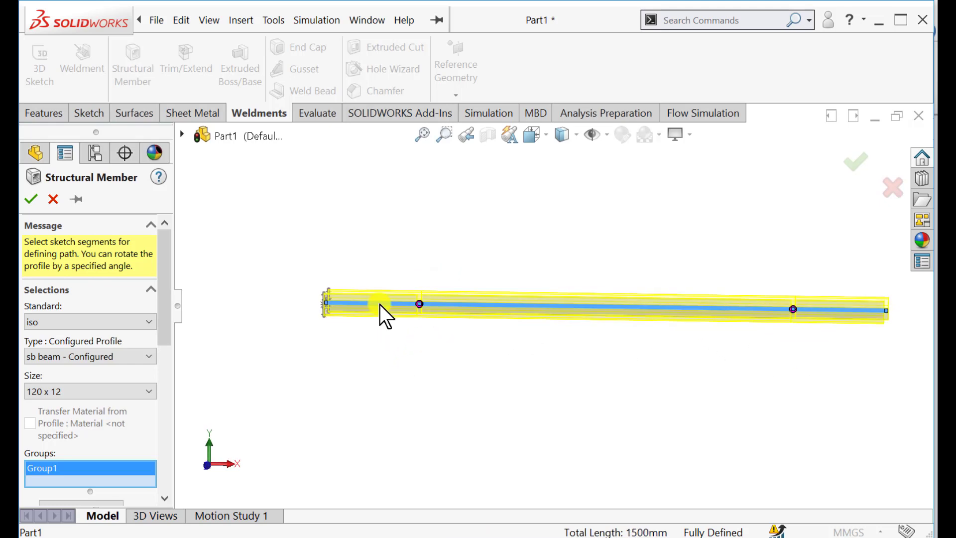
click(30, 199)
middle_drag(398, 248, 358, 265)
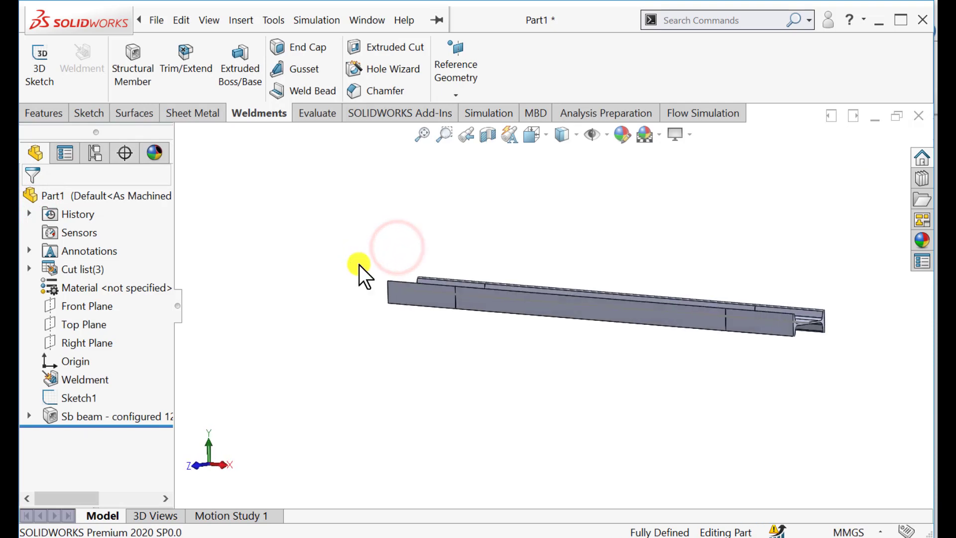
Switch to the front view and open the Sb beam structural member for editing.
click(548, 139)
click(558, 198)
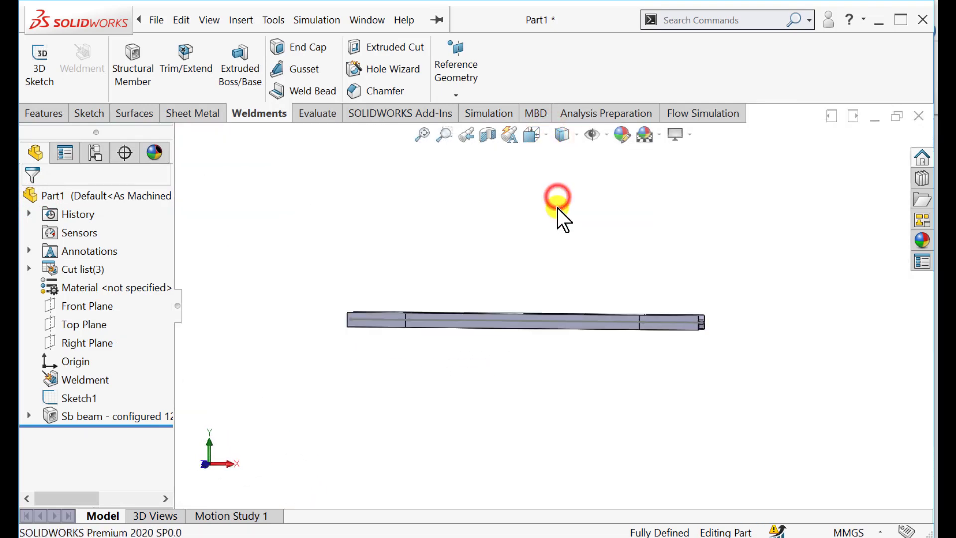
middle_drag(576, 277, 528, 272)
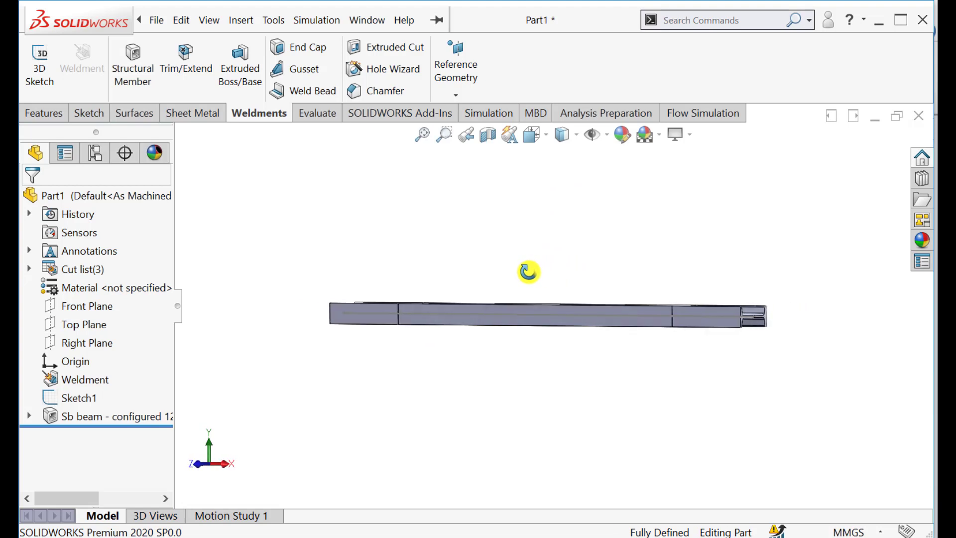
scroll(656, 305, down, 2)
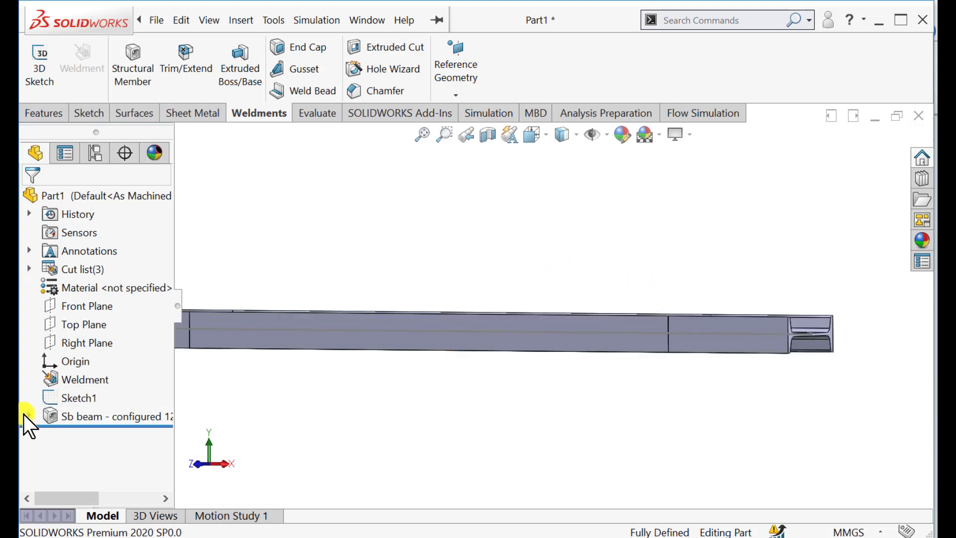
click(85, 415)
click(100, 370)
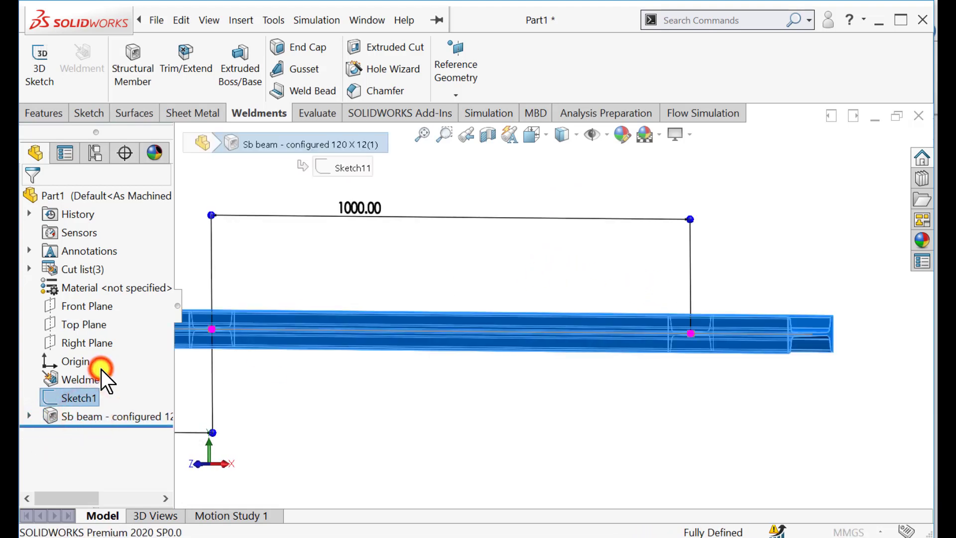
drag(164, 312, 162, 435)
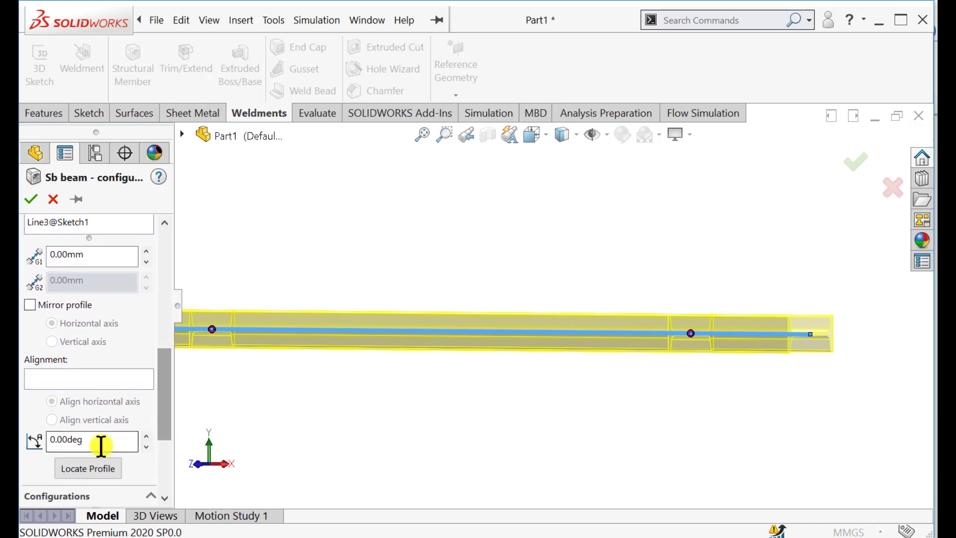
Set the profile rotation angle to 90° and confirm the edited member.
double_click(100, 445)
text(90)
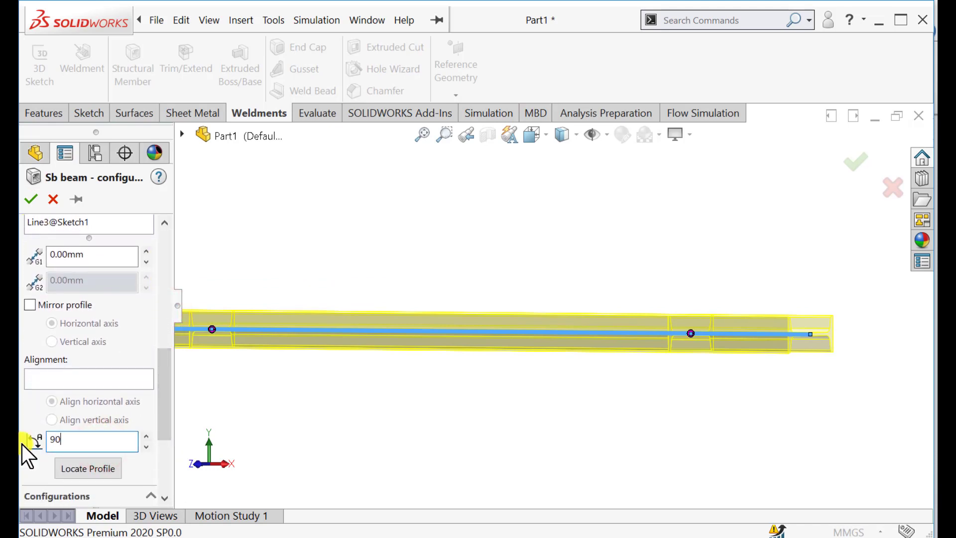
key(Return)
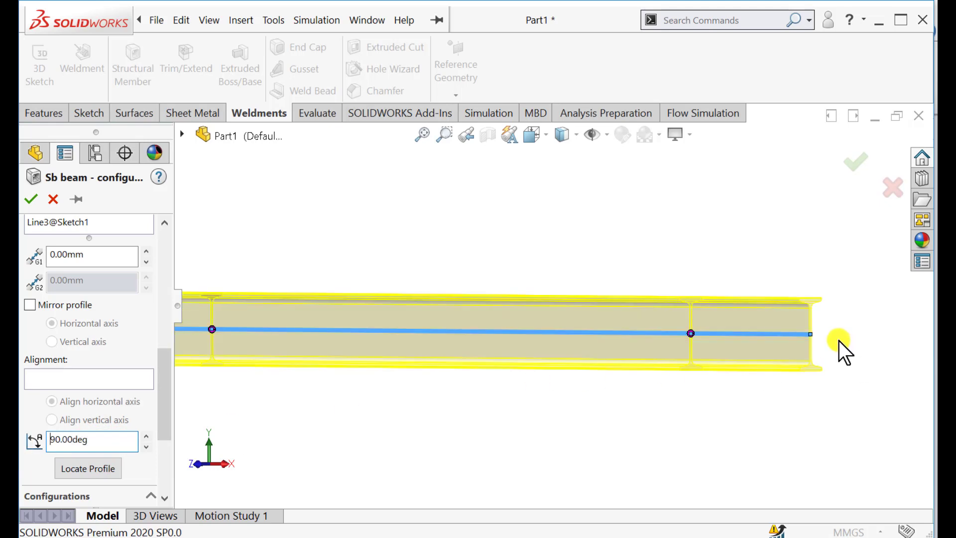
scroll(844, 348, down, 2)
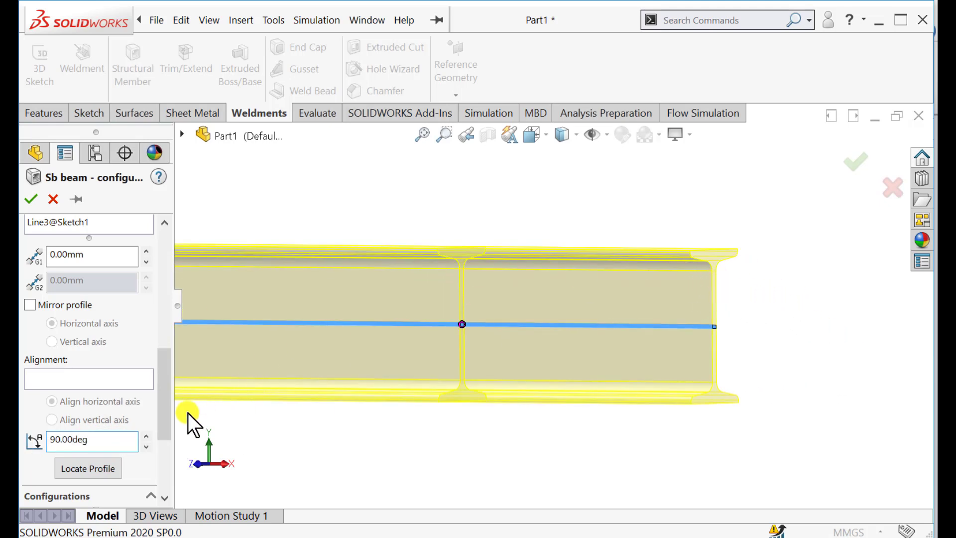
double_click(106, 440)
text(0)
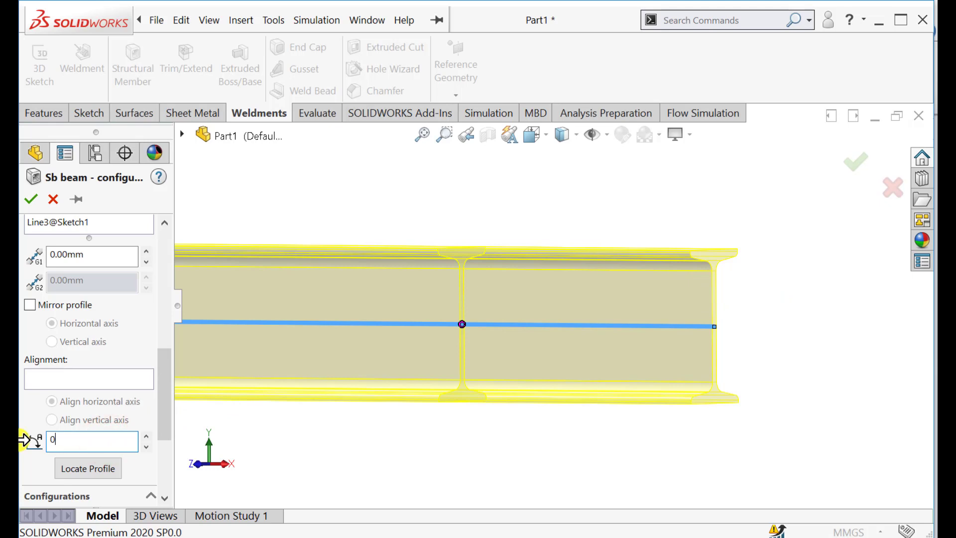
key(Return)
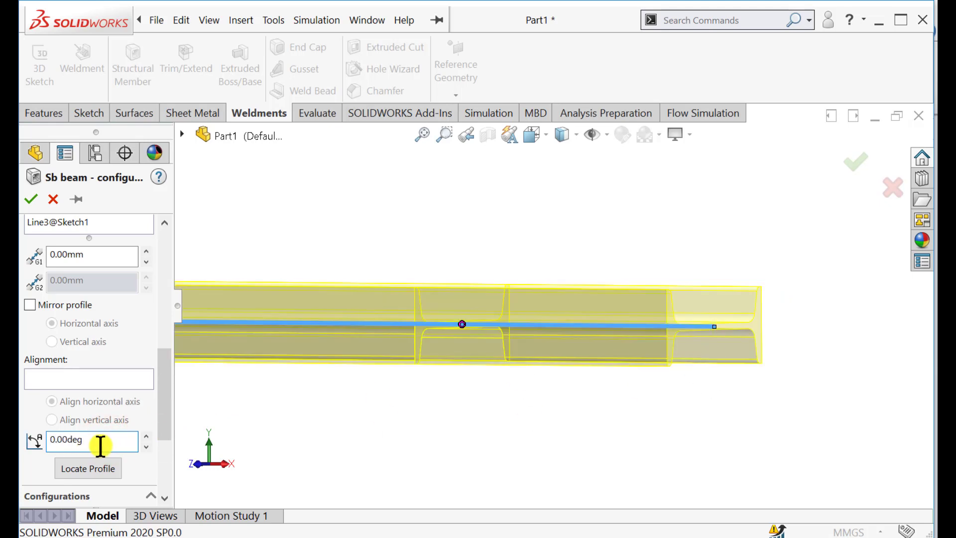
key(Return)
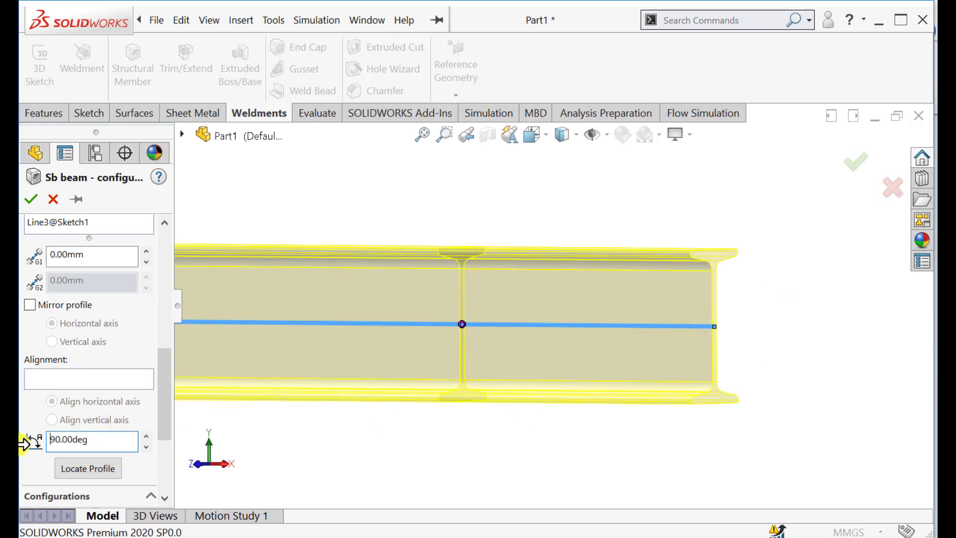
click(30, 200)
Orbit the model to view the upright I-beam at a tilted 3D angle.
scroll(752, 245, up, 5)
middle_drag(523, 228, 404, 293)
scroll(404, 294, down, 3)
middle_drag(473, 389, 468, 356)
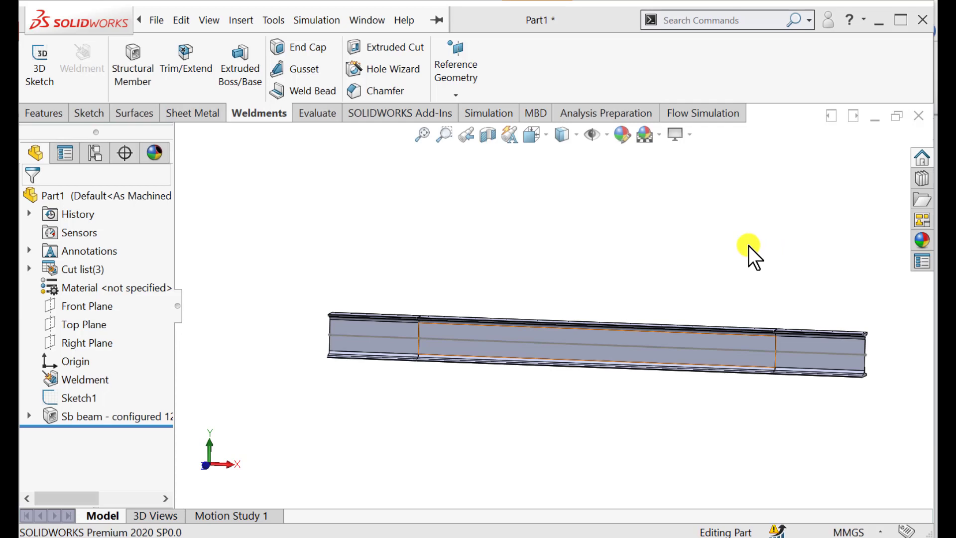
click(748, 245)
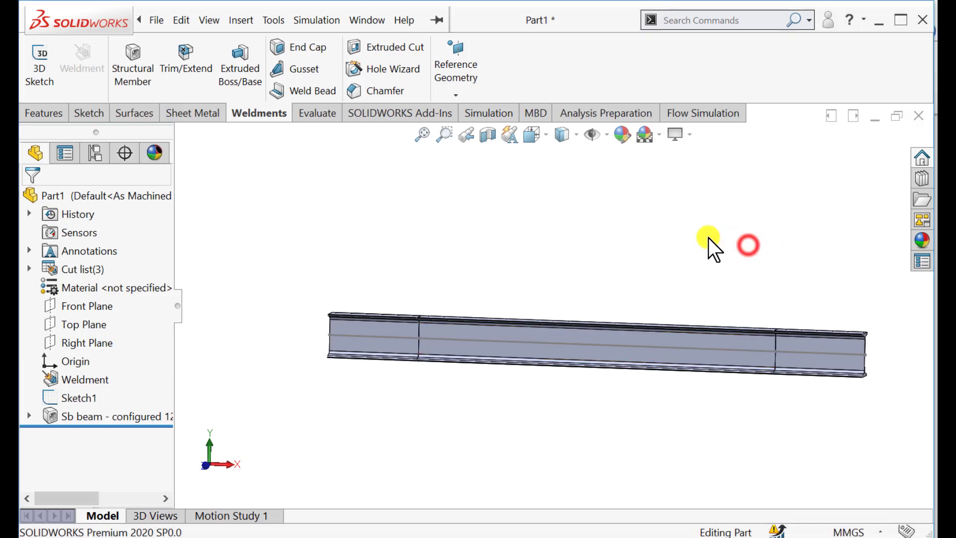
Enable the SOLIDWORKS Simulation add-in.
middle_drag(683, 245, 682, 270)
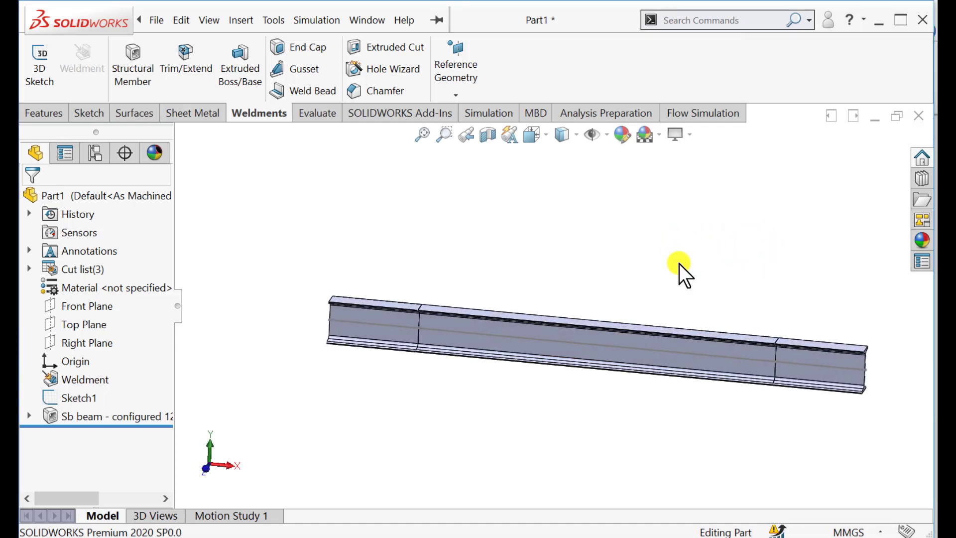
click(407, 113)
click(402, 96)
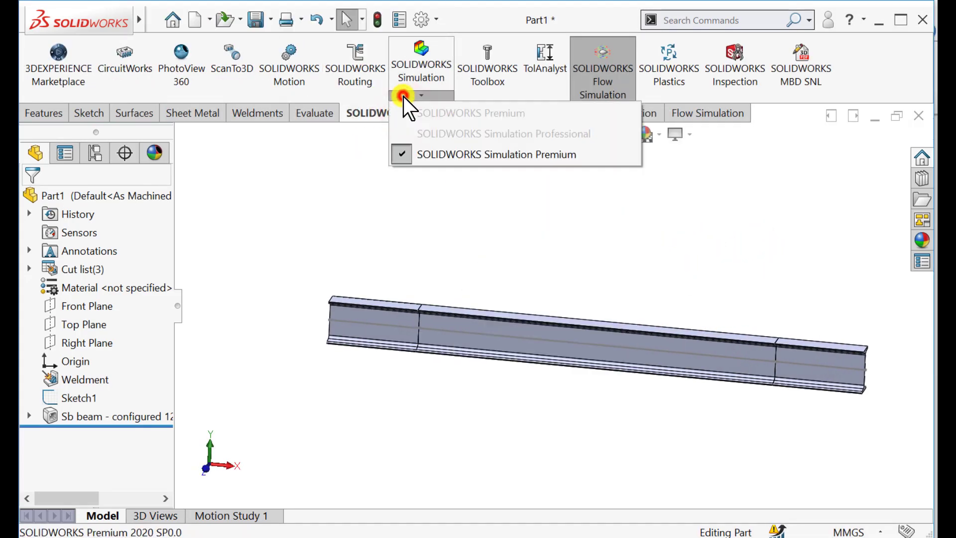
click(332, 203)
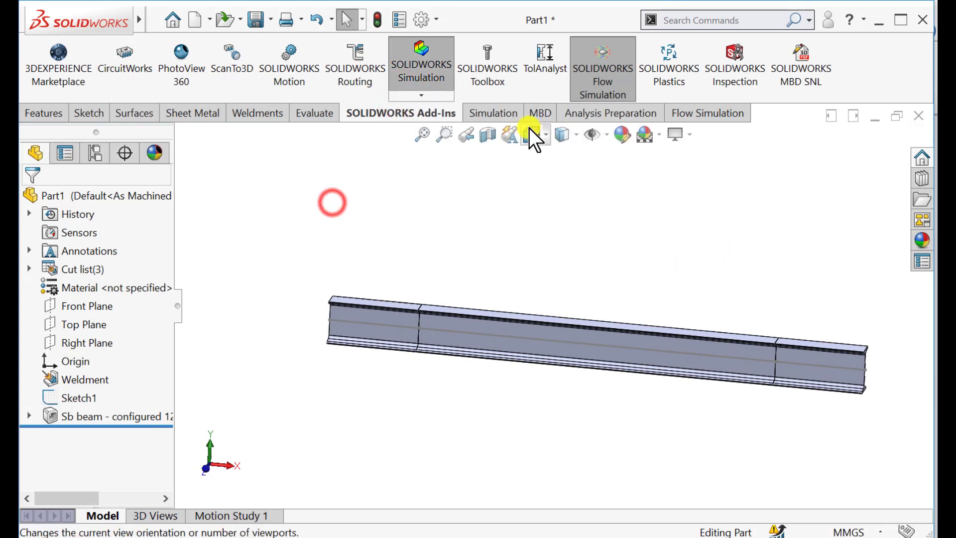
Create a new static study named 'Overhun Beam'.
click(491, 114)
click(35, 59)
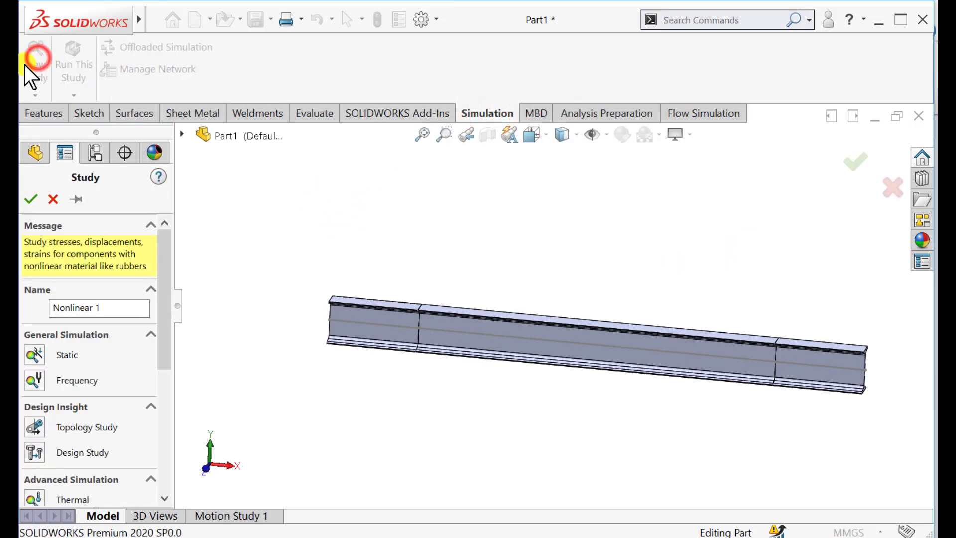
click(34, 354)
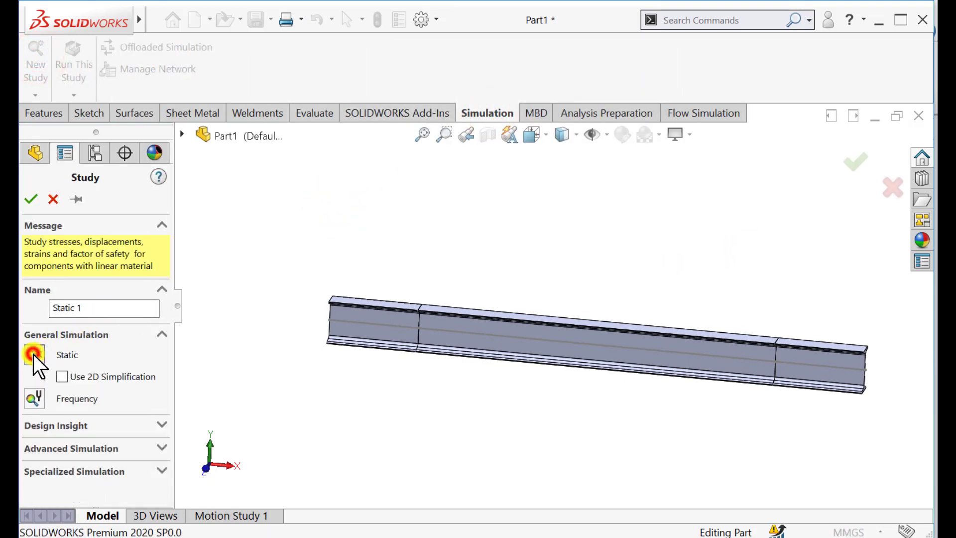
double_click(93, 308)
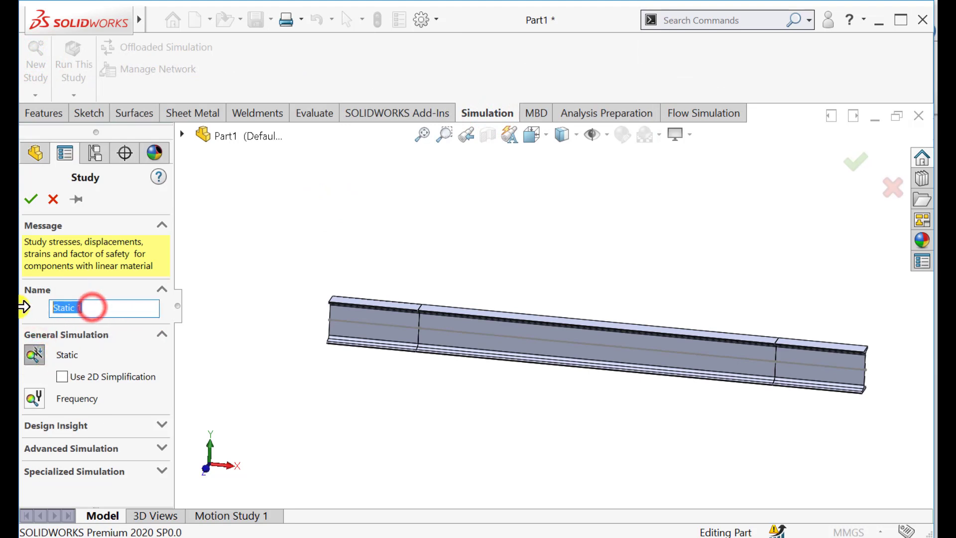
text(Overhun Beam)
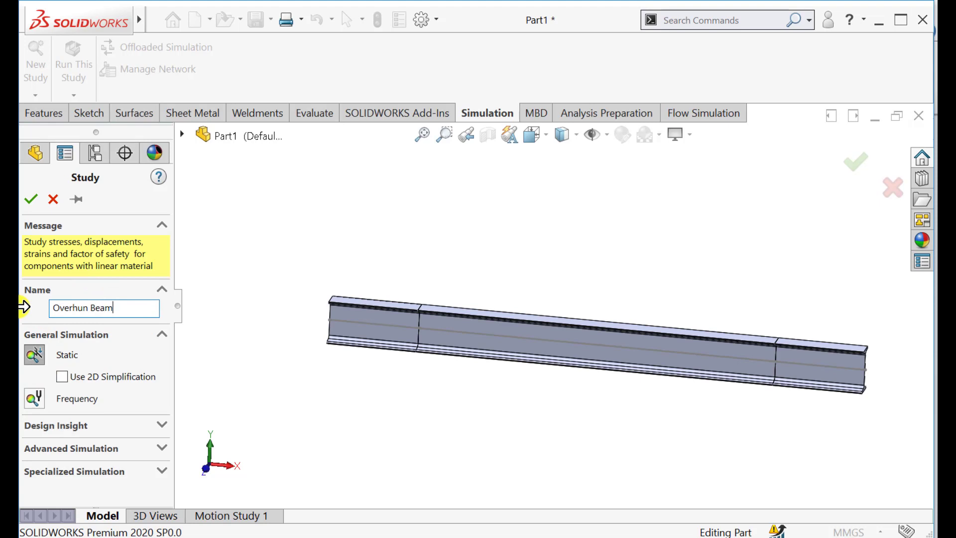
click(29, 199)
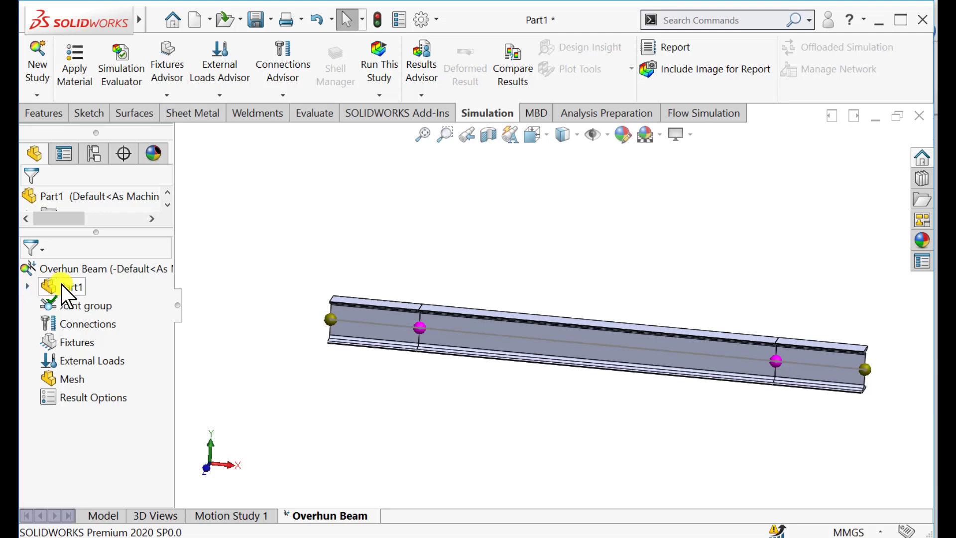
Expand Part1's cut list and confirm the left end body's beam definition.
click(28, 287)
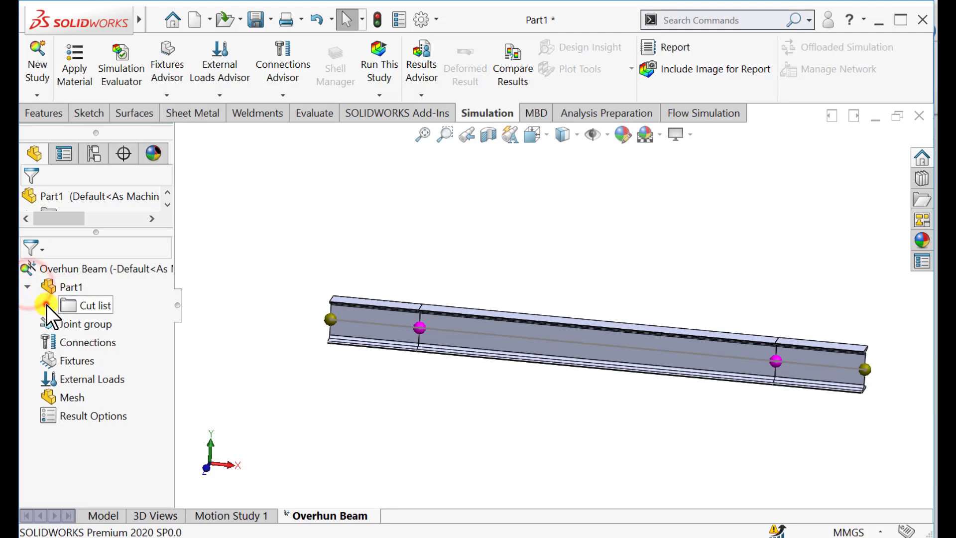
click(47, 305)
click(67, 323)
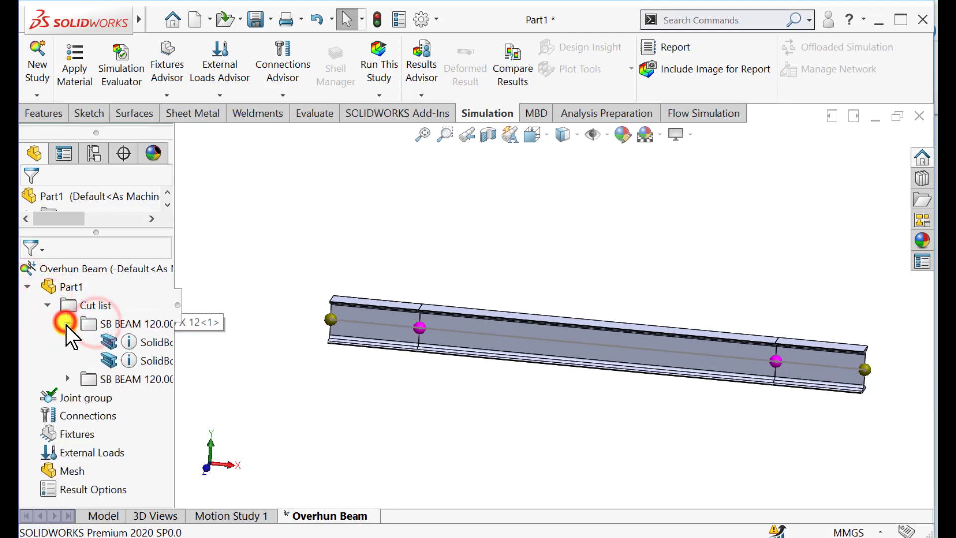
right_click(106, 341)
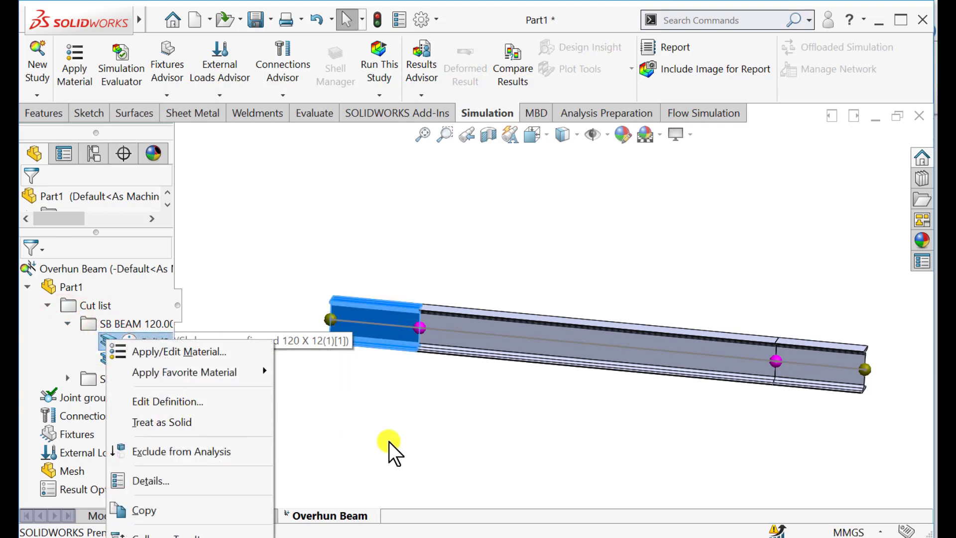
click(196, 402)
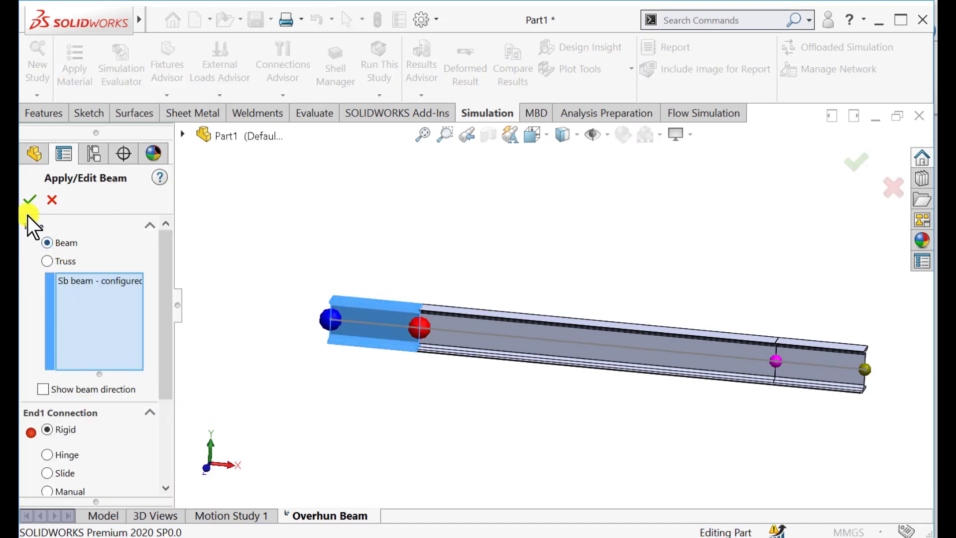
click(29, 199)
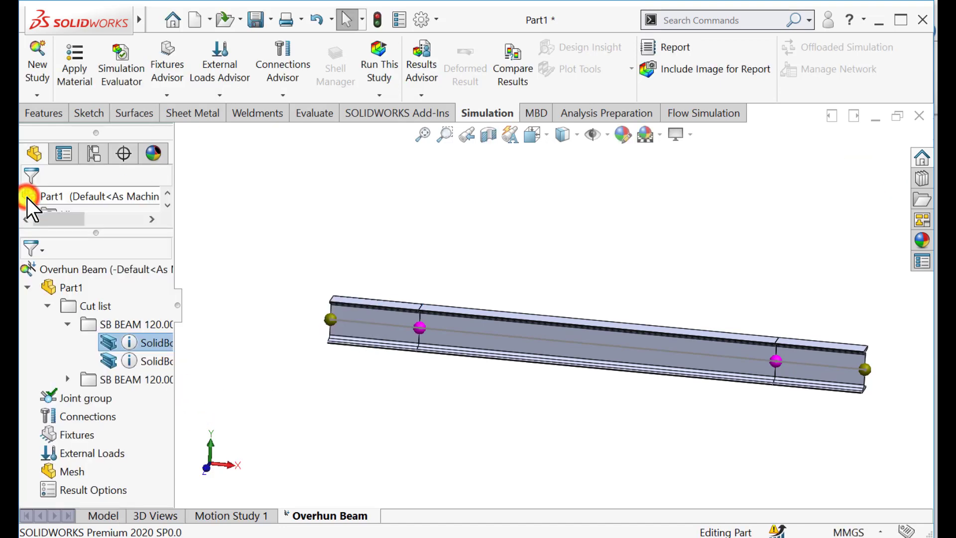
Confirm the beam definitions of the right end body and the middle body.
right_click(103, 361)
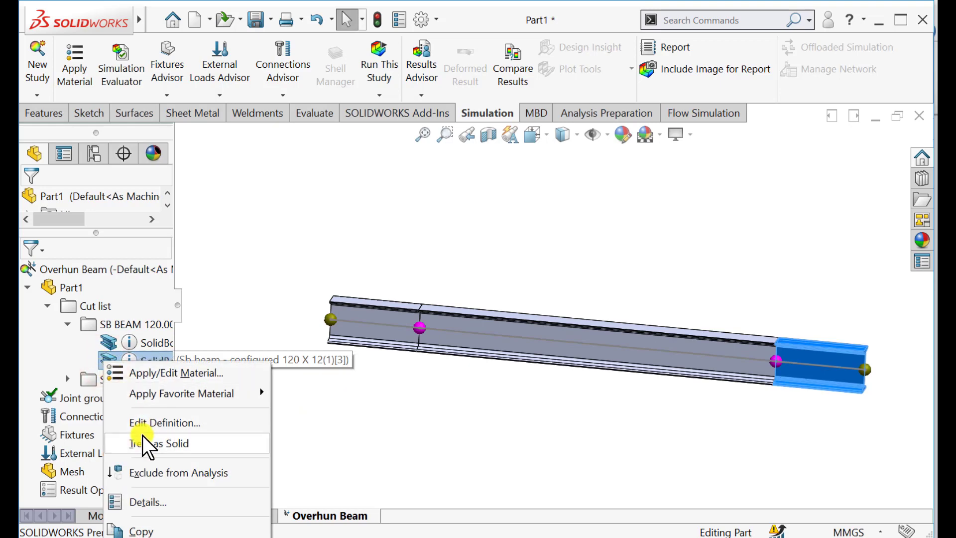
click(145, 425)
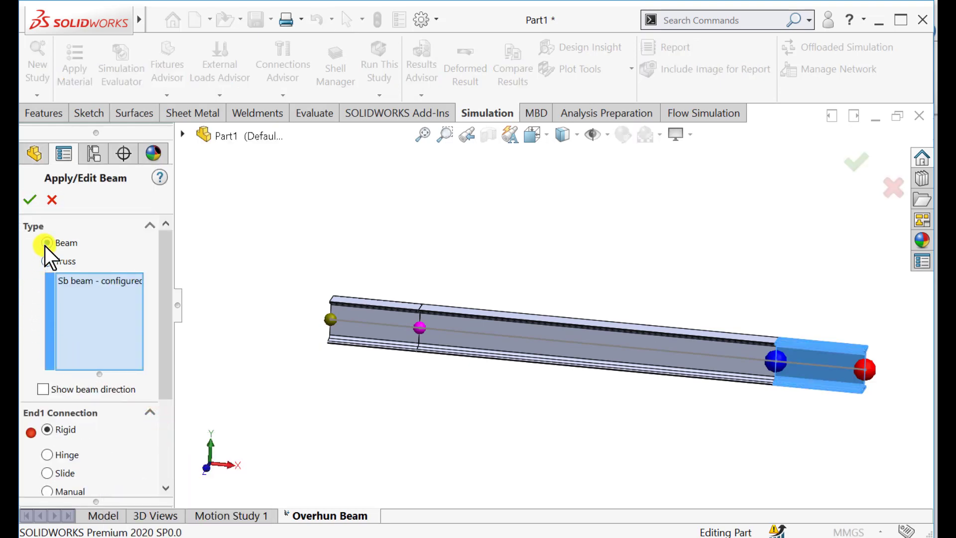
click(29, 199)
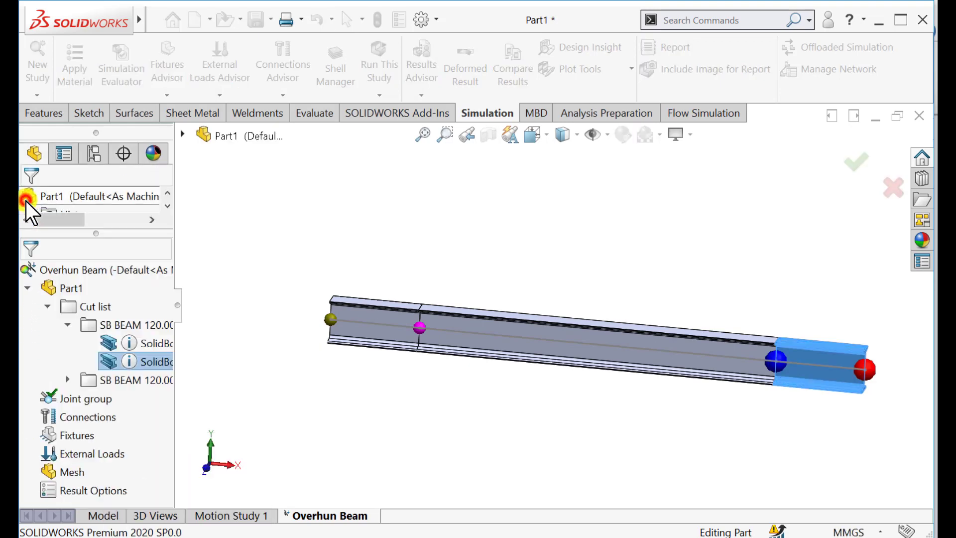
click(68, 380)
right_click(113, 398)
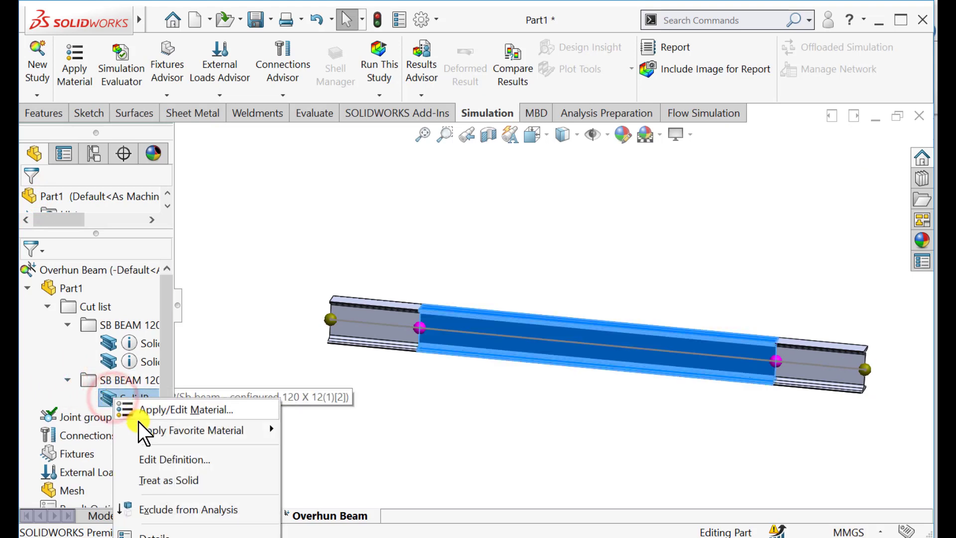
click(165, 459)
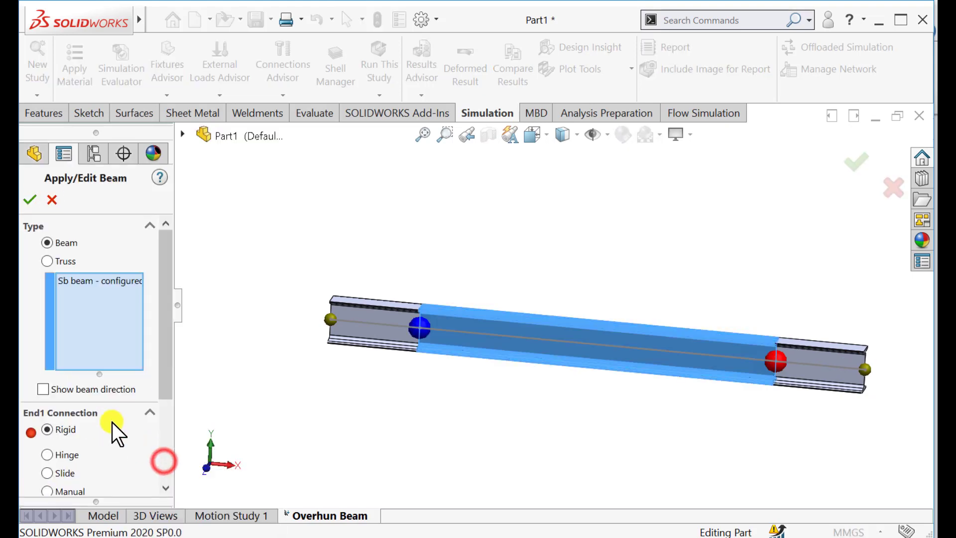
click(29, 202)
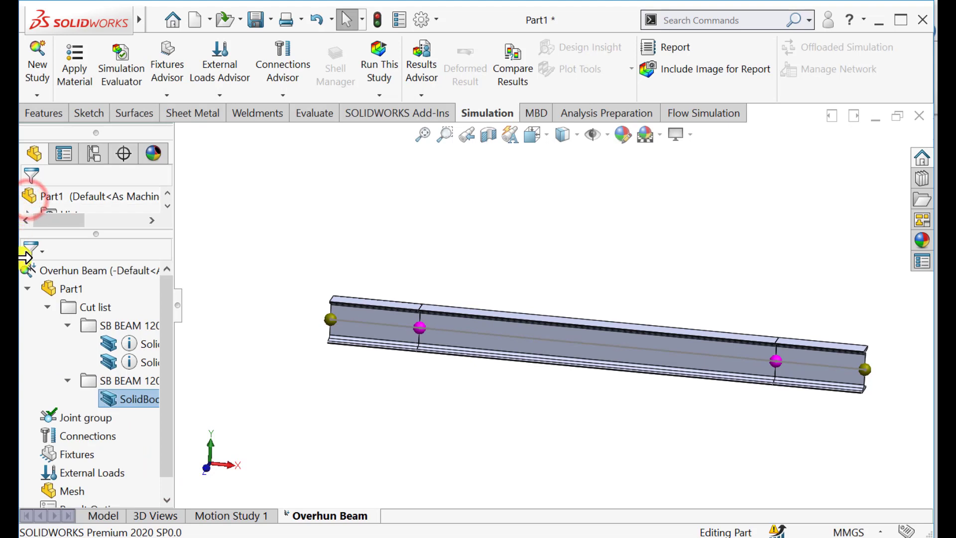
Apply the favourite material 1060 Alloy to all bodies of Part1.
right_click(62, 290)
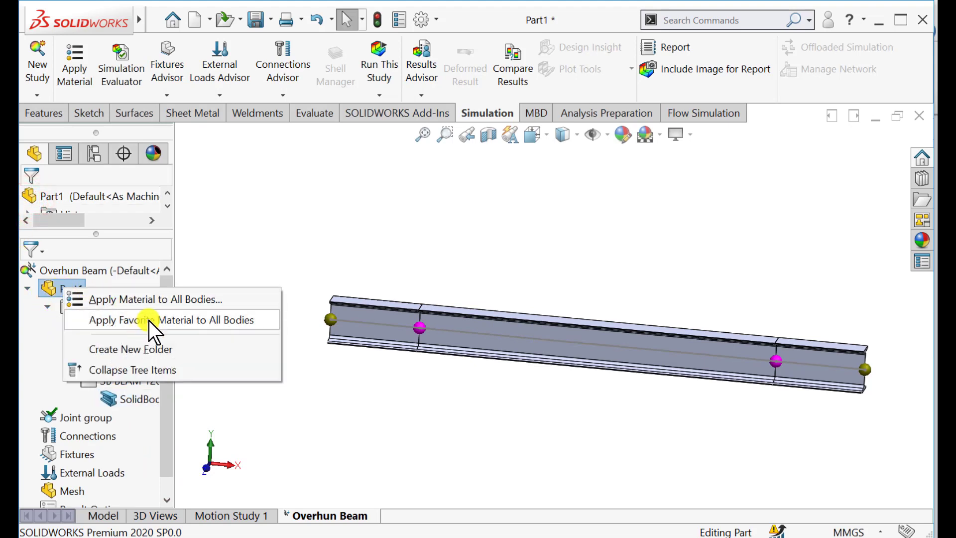
mouse_move(149, 321)
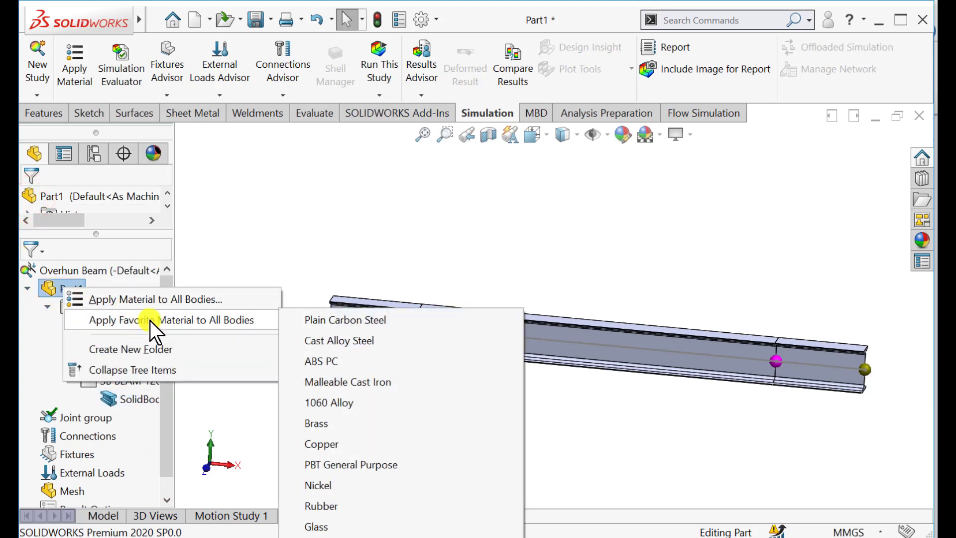
click(336, 401)
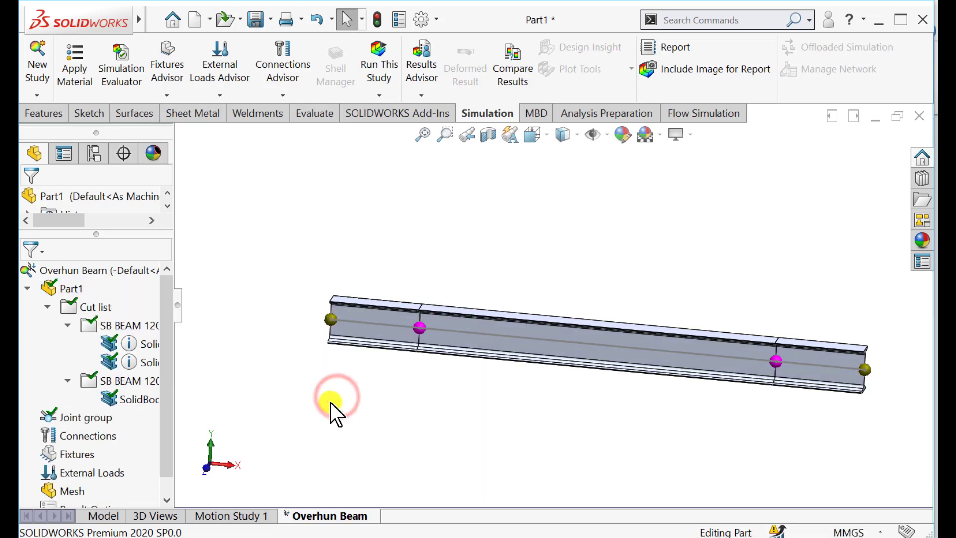
click(46, 305)
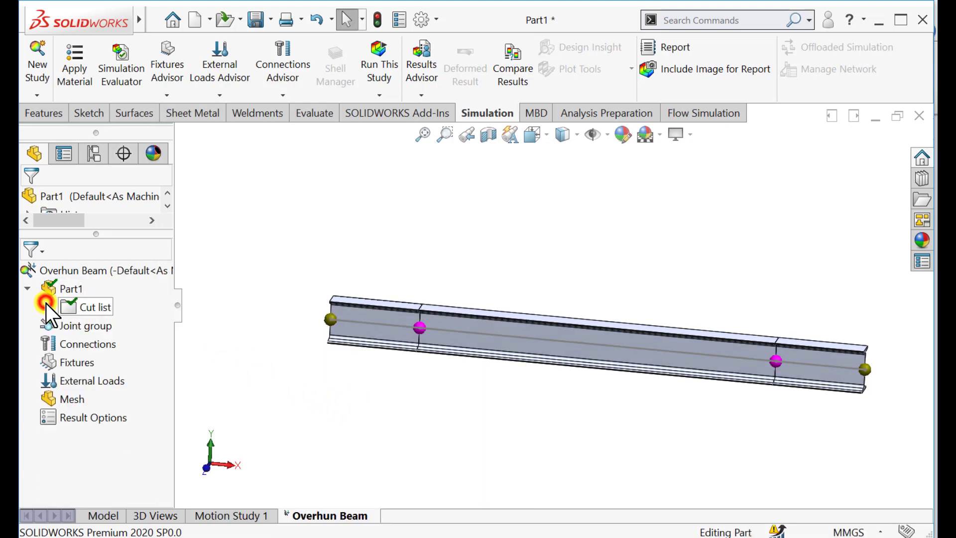
middle_drag(274, 403, 341, 408)
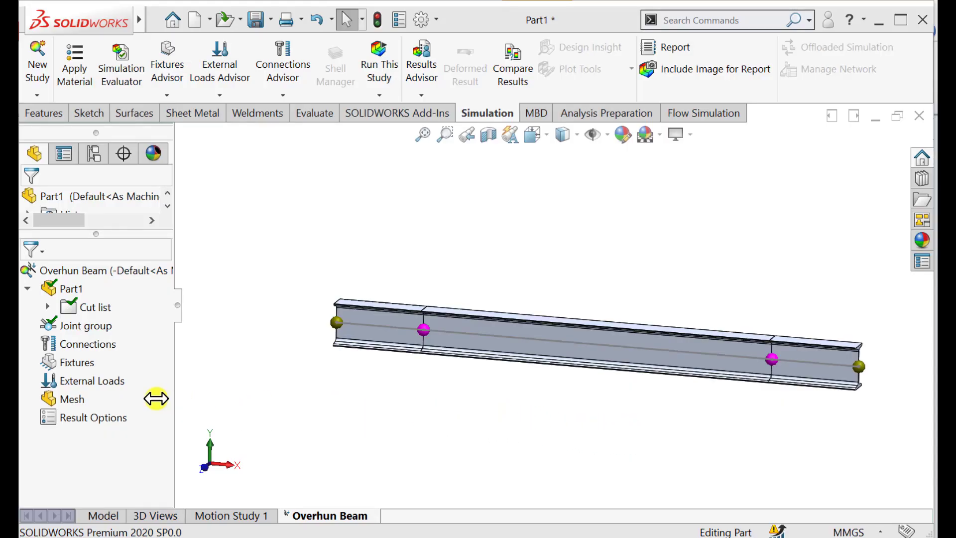
Add a Fixed Geometry fixture on the left and right inner joints of the beam.
right_click(73, 364)
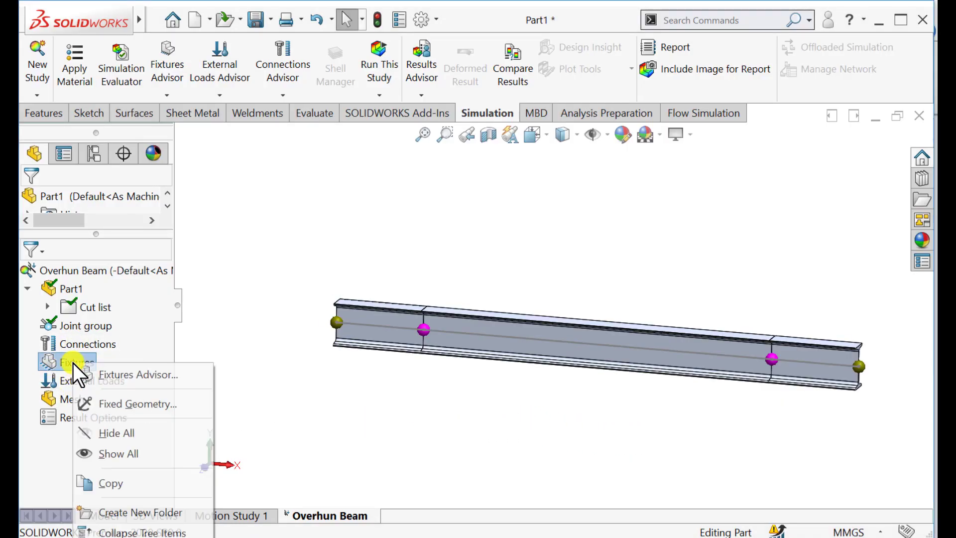
click(124, 405)
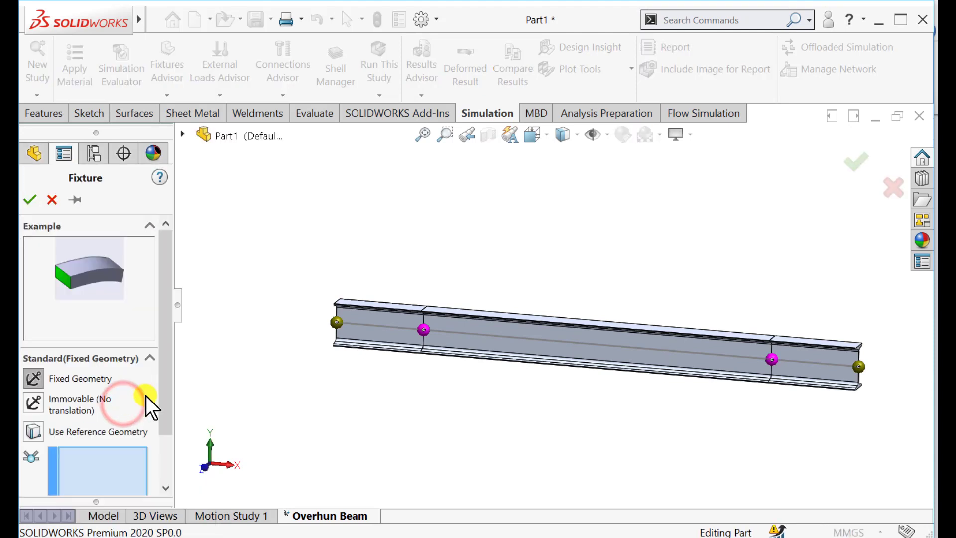
click(424, 330)
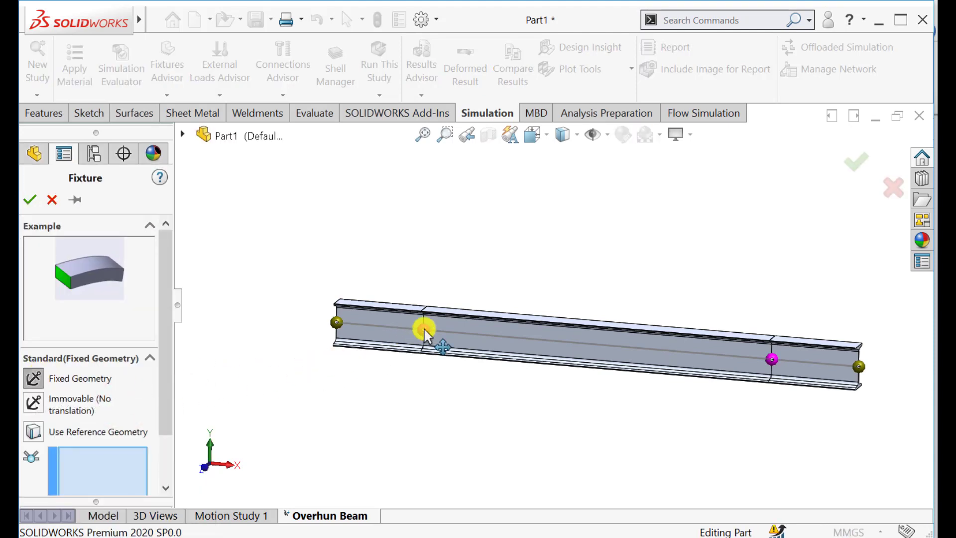
click(772, 359)
drag(162, 383, 160, 426)
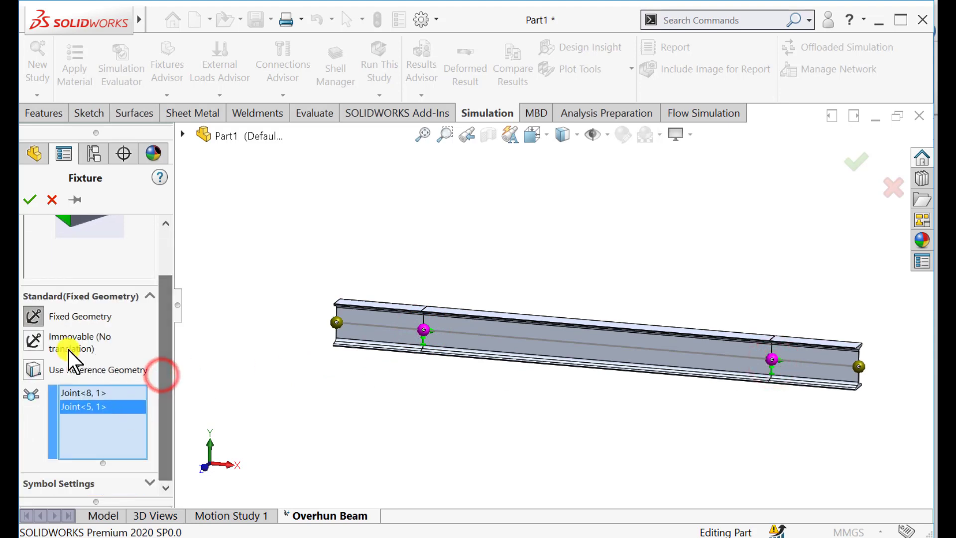
click(28, 200)
middle_drag(308, 390, 336, 391)
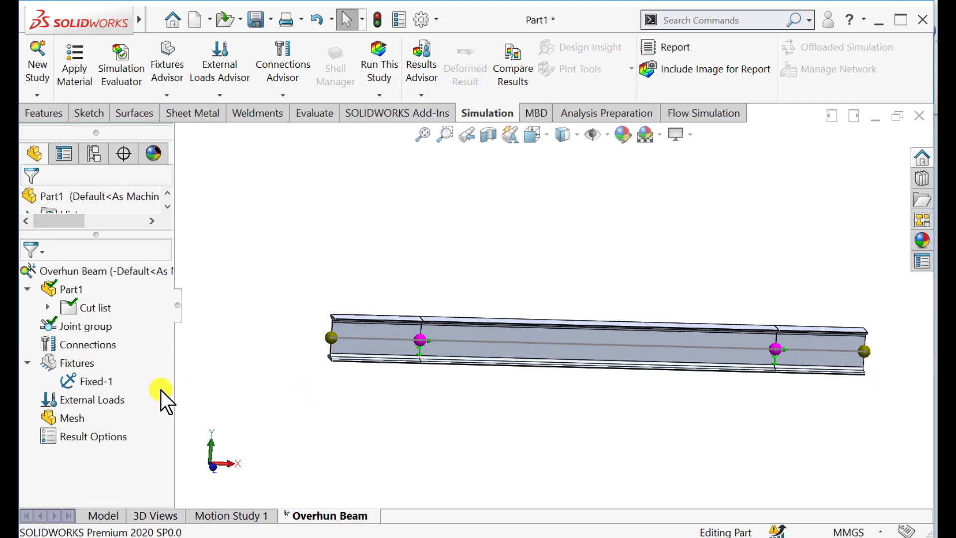
Start a force load applied to the left overhang beam member.
right_click(67, 400)
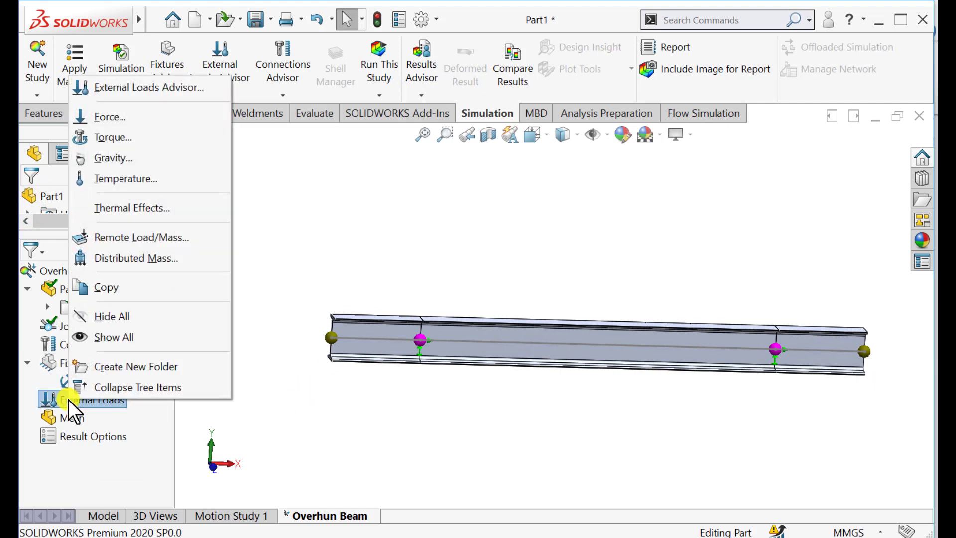
click(115, 114)
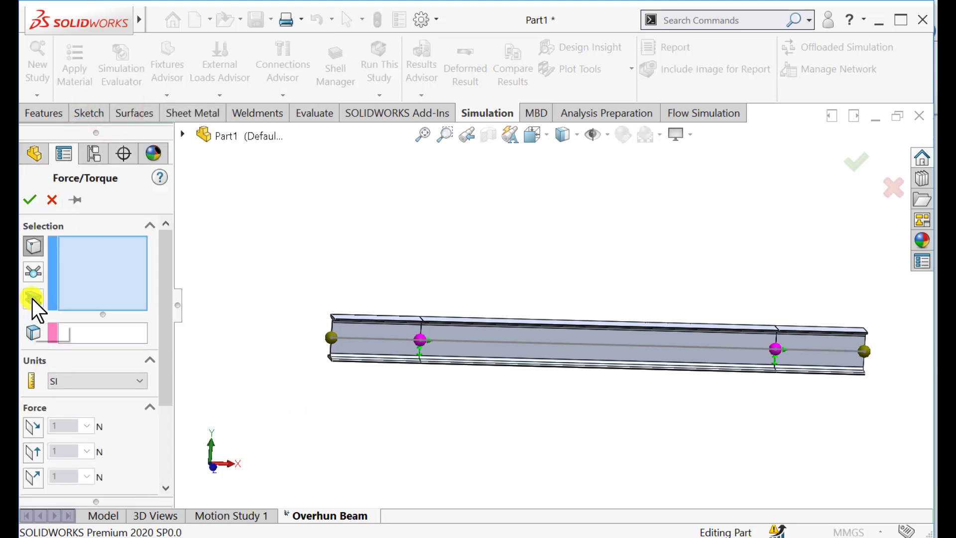
click(32, 300)
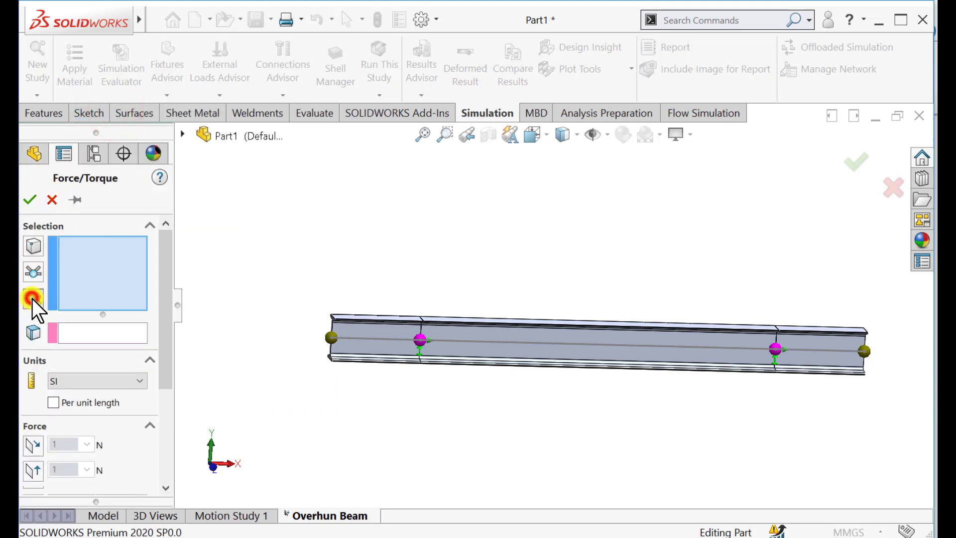
click(377, 336)
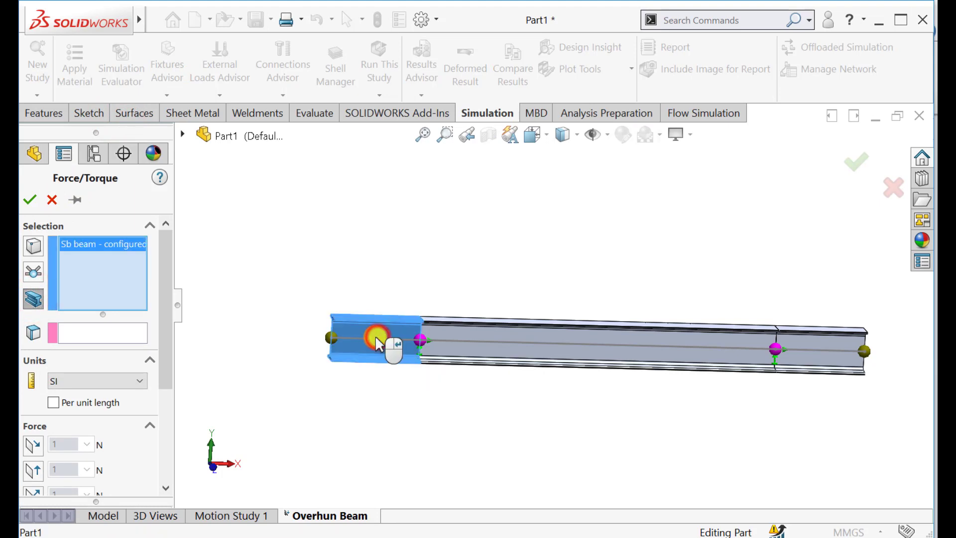
Set the force to 5000 N along Front Plane direction 2, reversed to point downward.
click(86, 336)
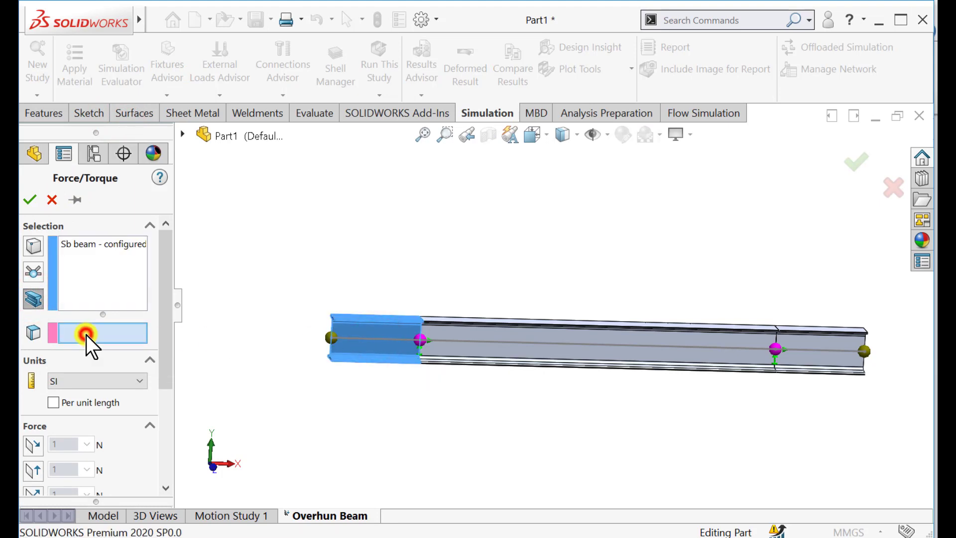
click(183, 135)
click(238, 247)
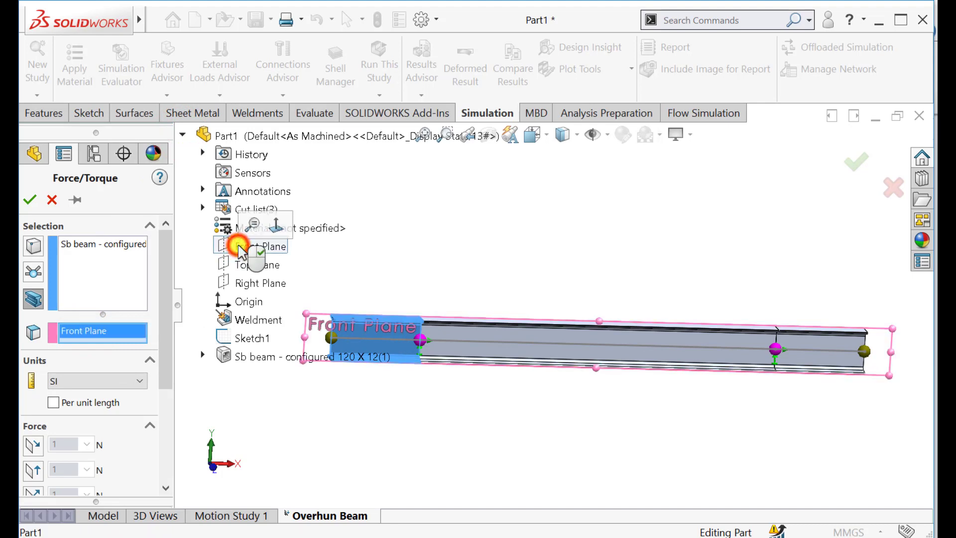
click(33, 470)
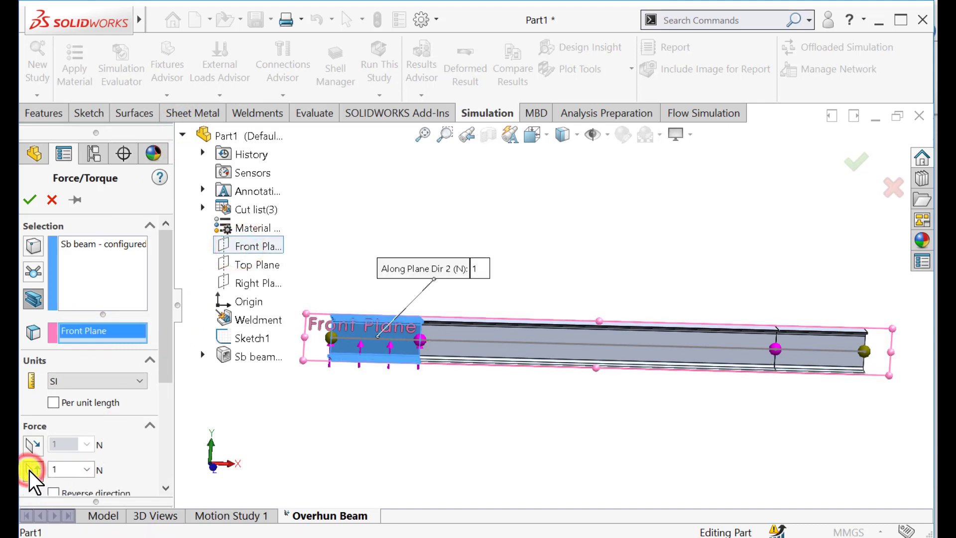
drag(160, 380, 164, 417)
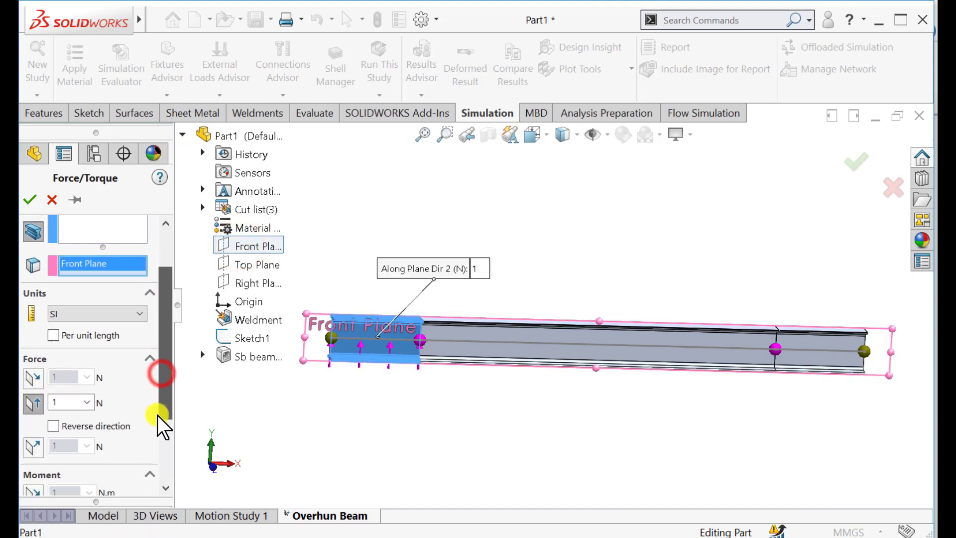
click(52, 425)
double_click(66, 401)
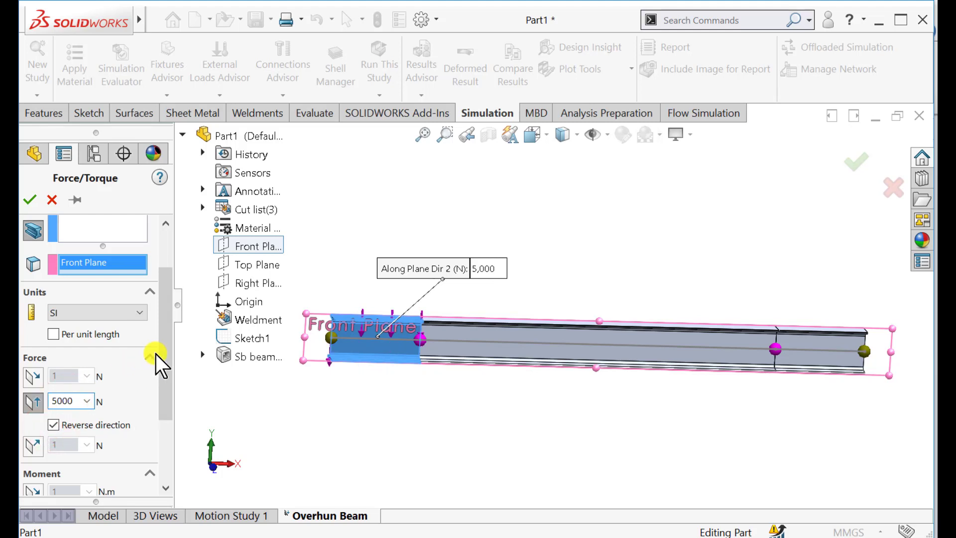
drag(169, 350, 188, 299)
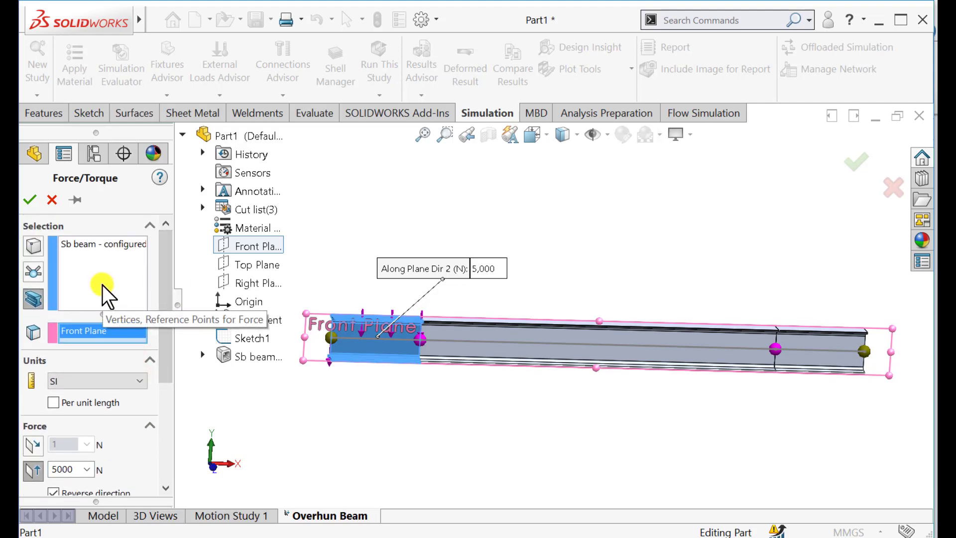
click(30, 200)
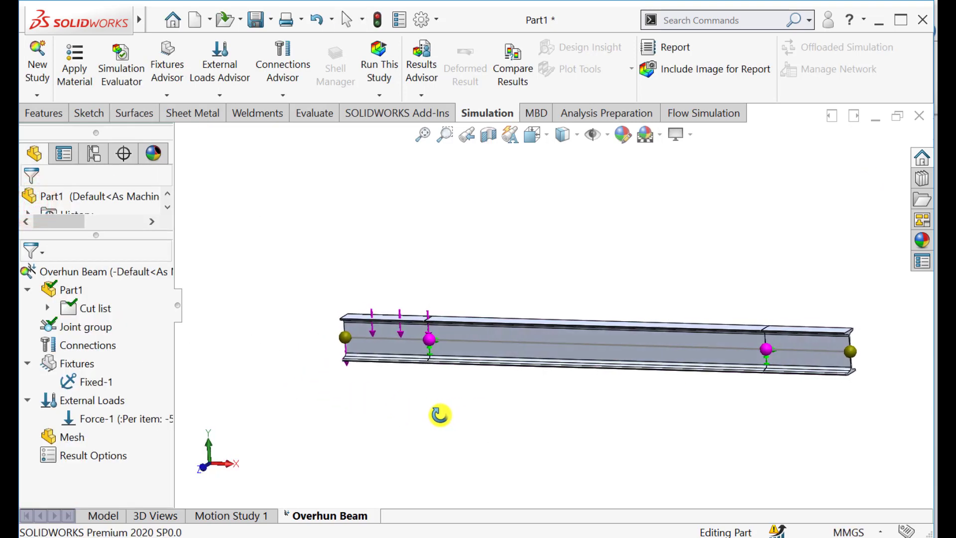
Apply a 5000 N downward force along Front Plane direction 2 on the right overhang.
right_click(102, 402)
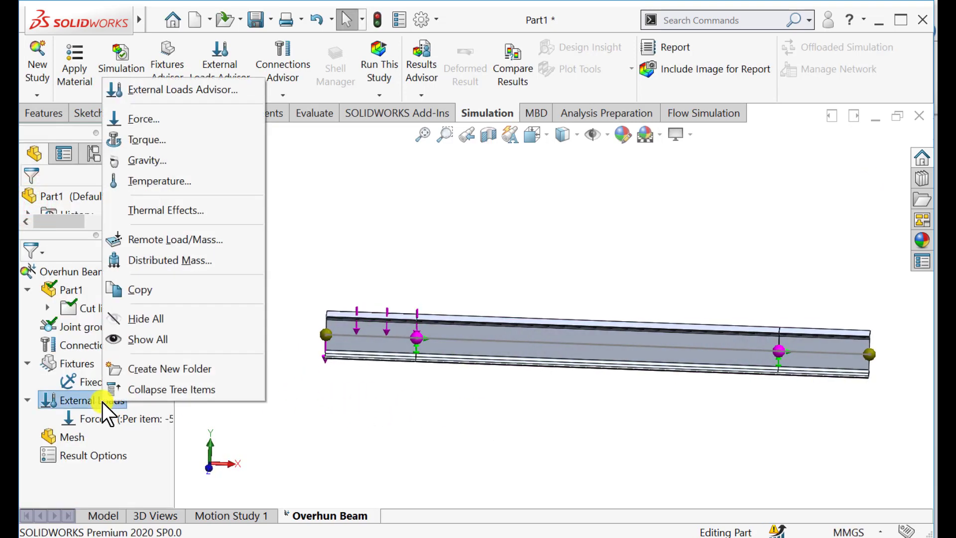
click(142, 118)
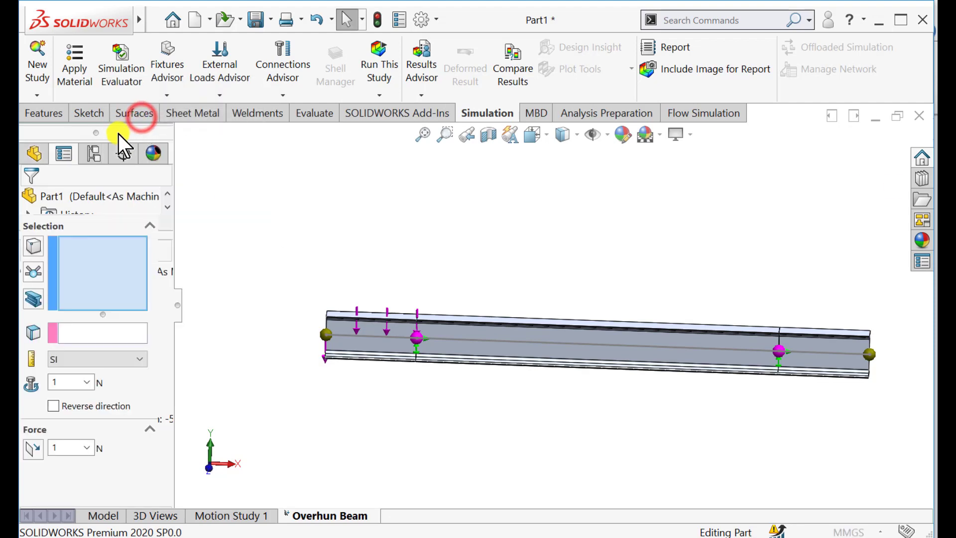
click(34, 301)
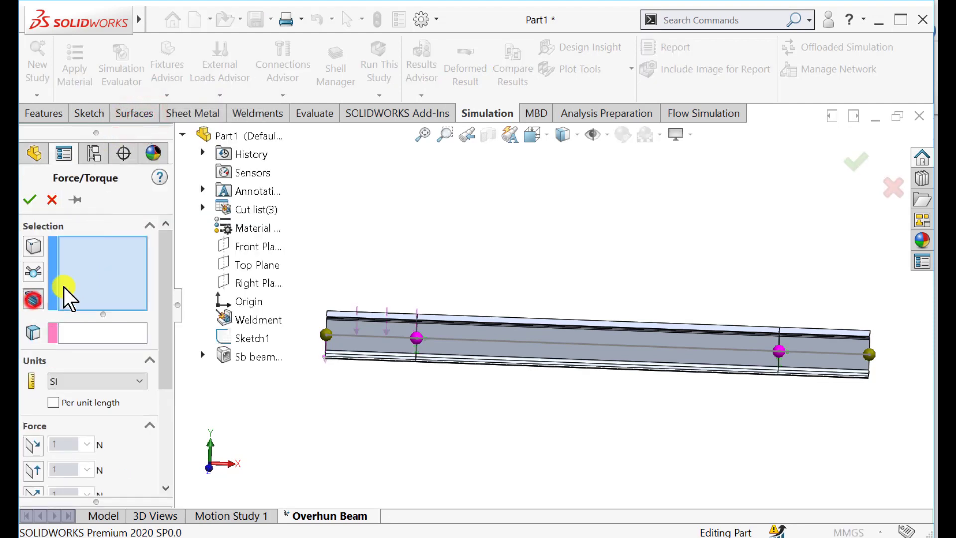
click(825, 365)
click(69, 333)
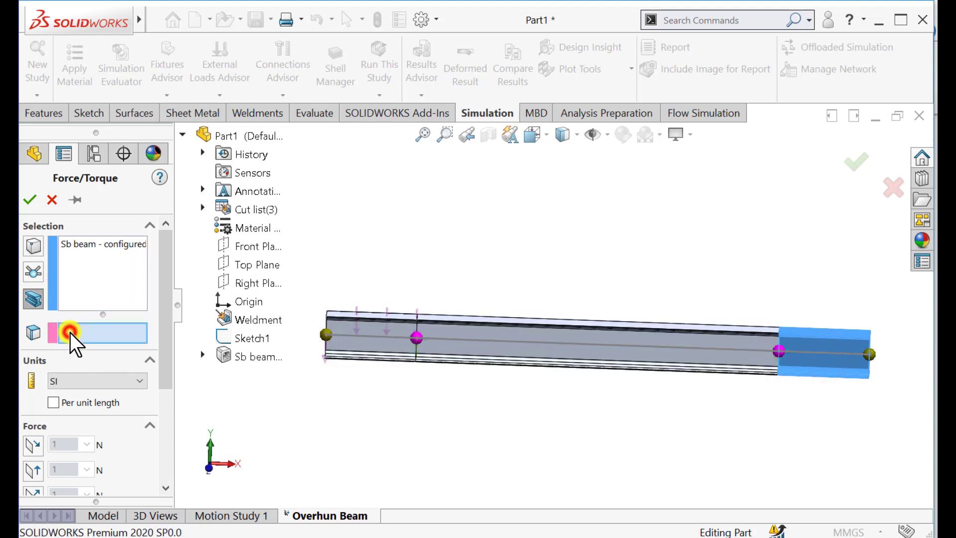
click(242, 246)
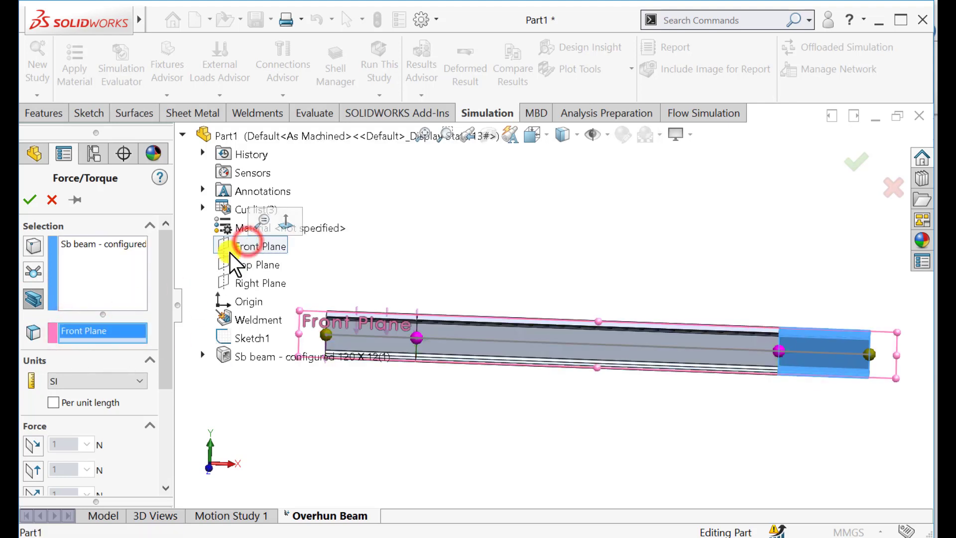
click(31, 469)
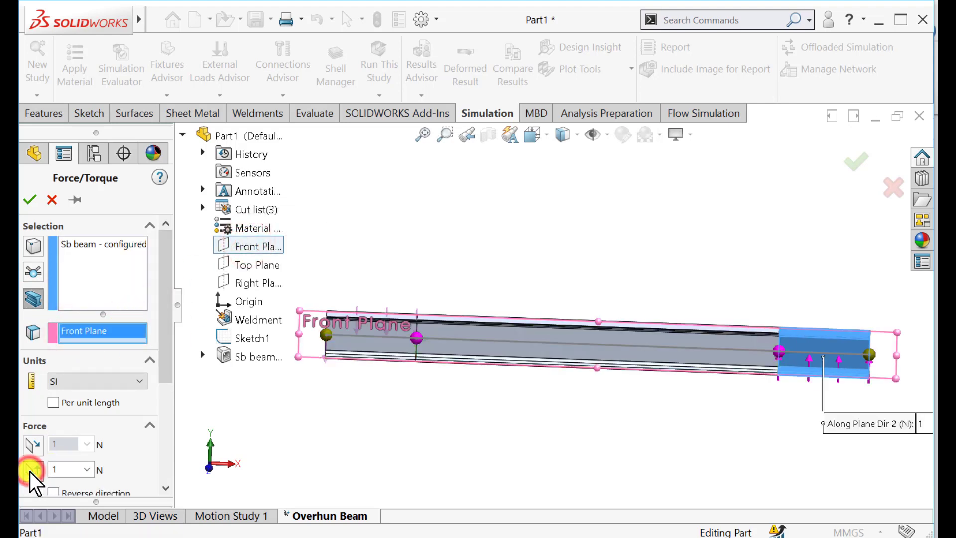
click(53, 491)
double_click(64, 470)
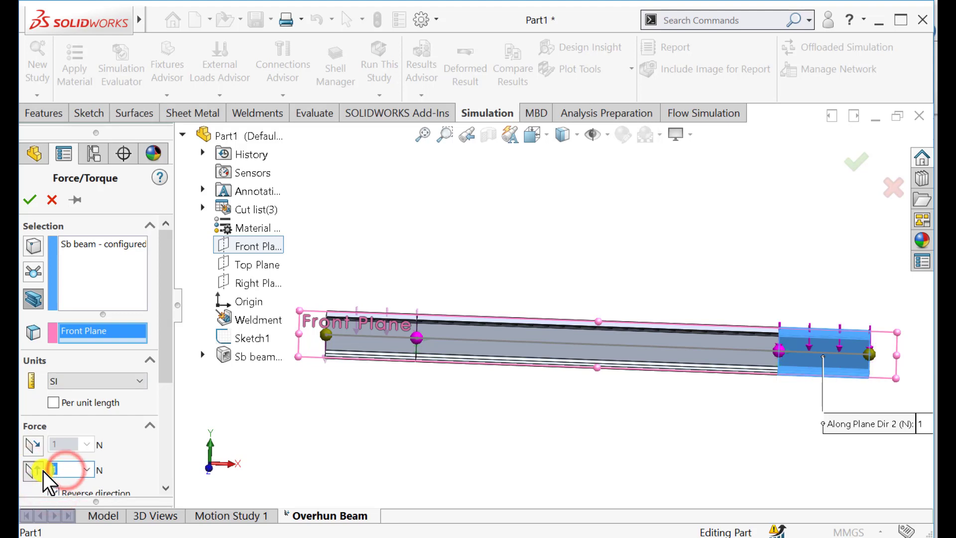
text(5000)
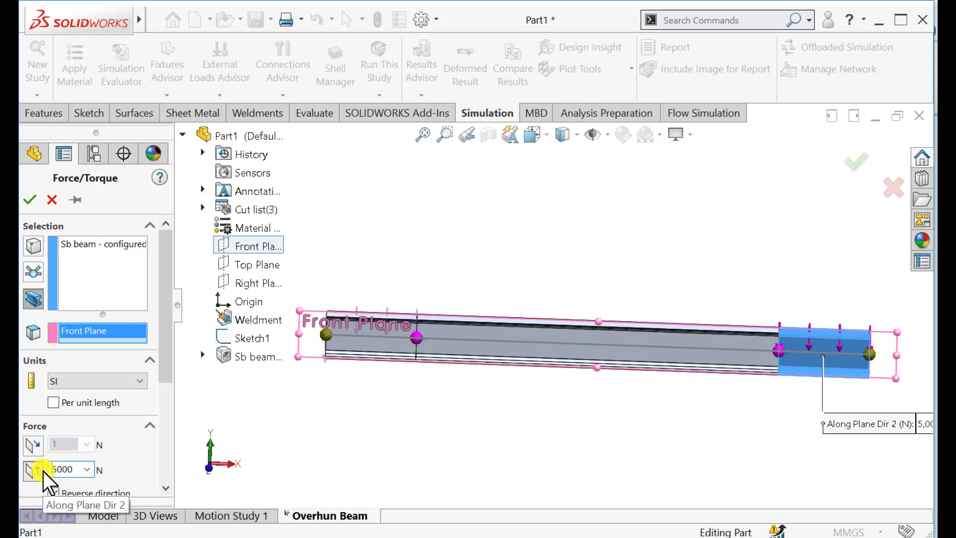
click(30, 200)
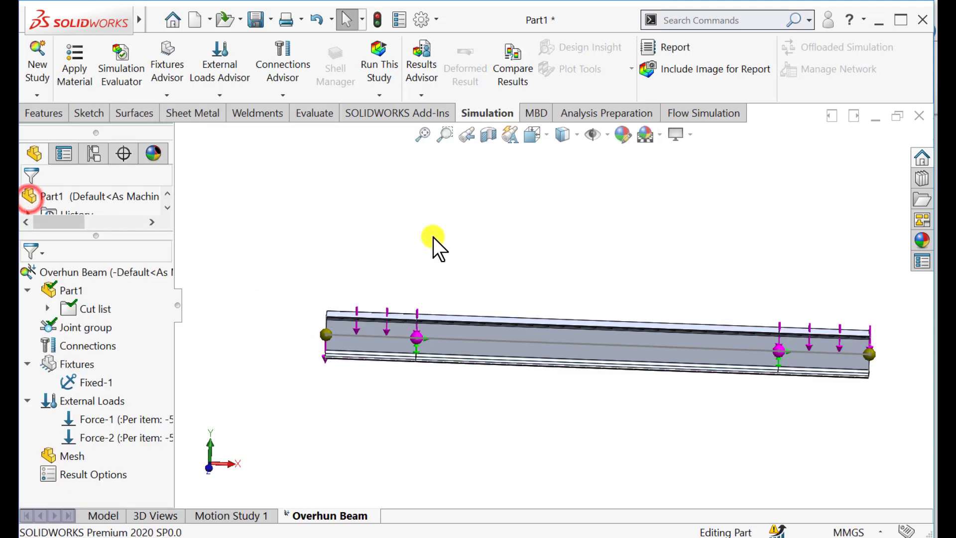
Orbit the beam to an angled view and run the Overhun Beam static study.
middle_drag(583, 267, 615, 330)
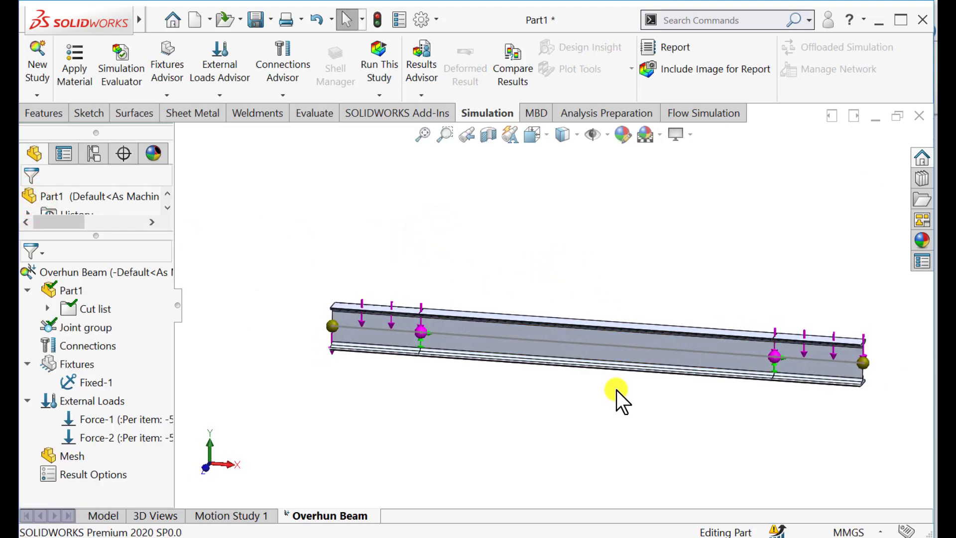
scroll(617, 390, down, 2)
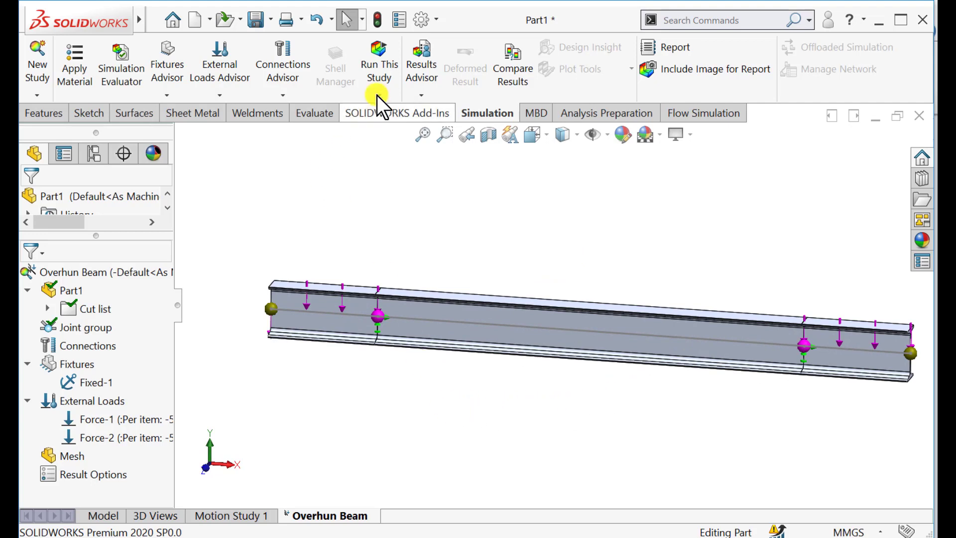
click(373, 58)
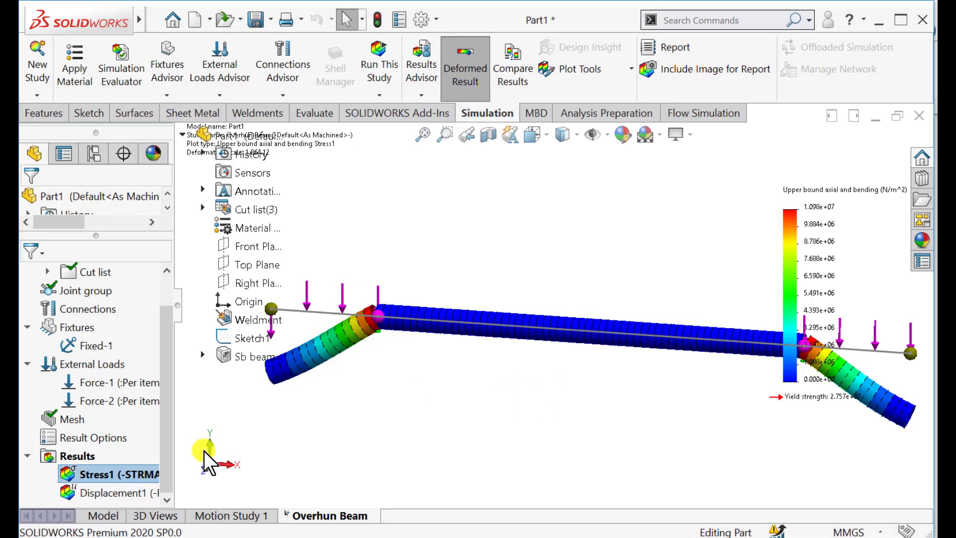
Show the Displacement1 plot in Front view and open its plot definition for editing.
double_click(106, 492)
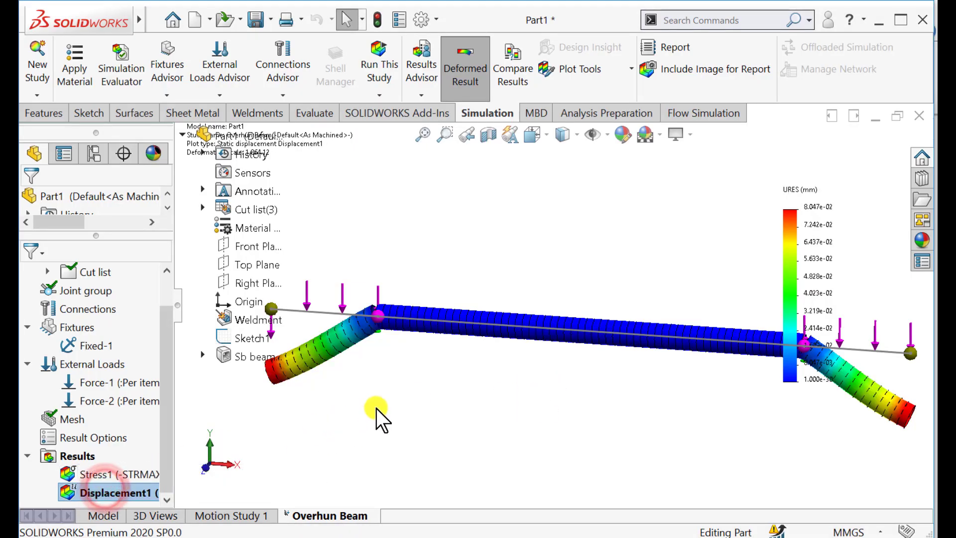
click(542, 140)
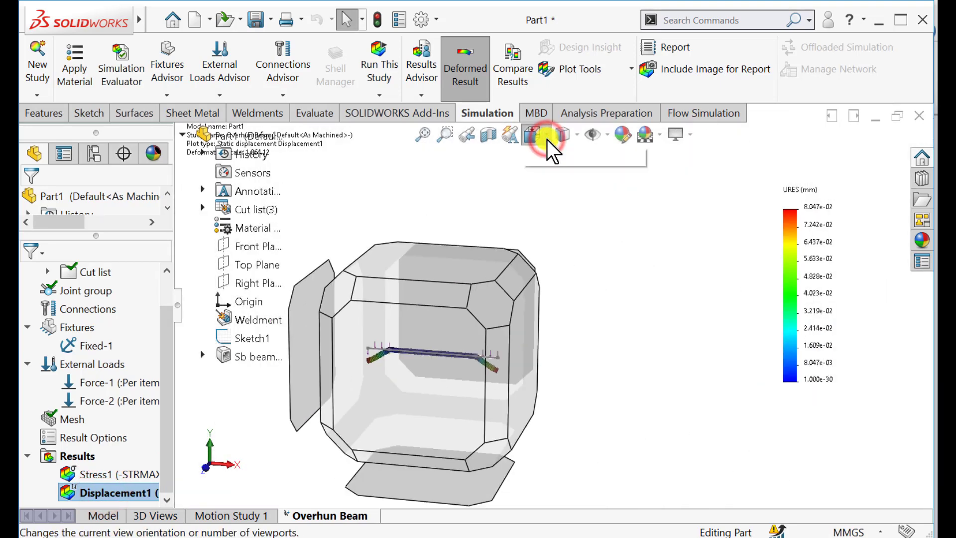
click(556, 202)
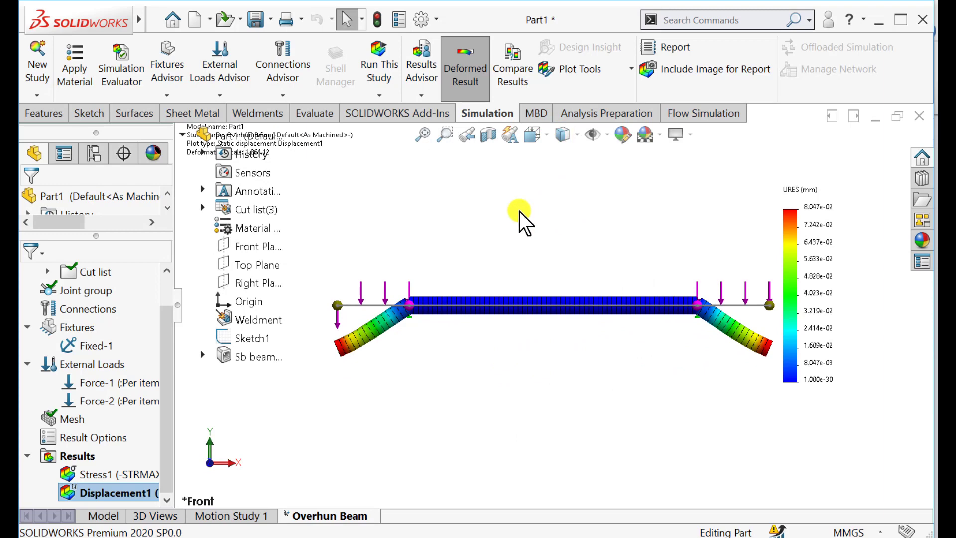
right_click(94, 494)
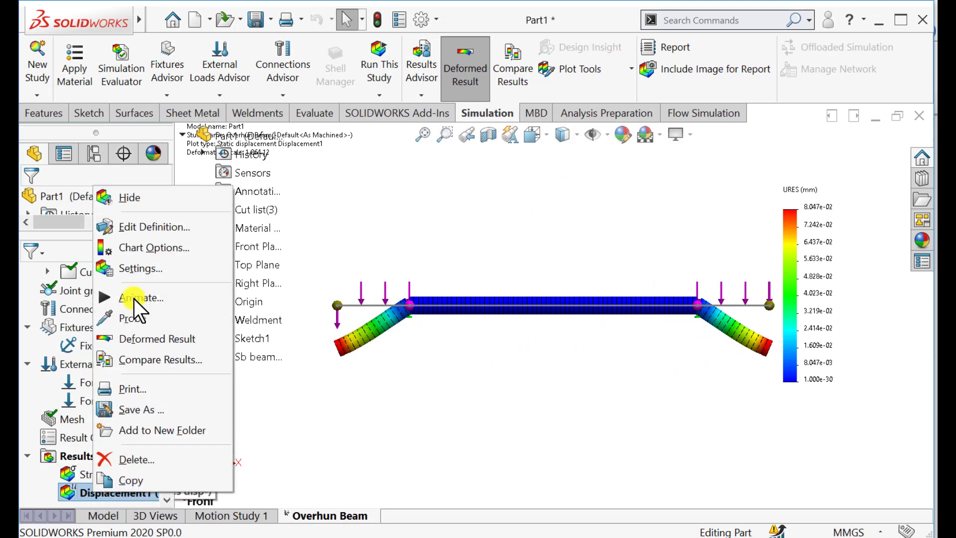
click(140, 226)
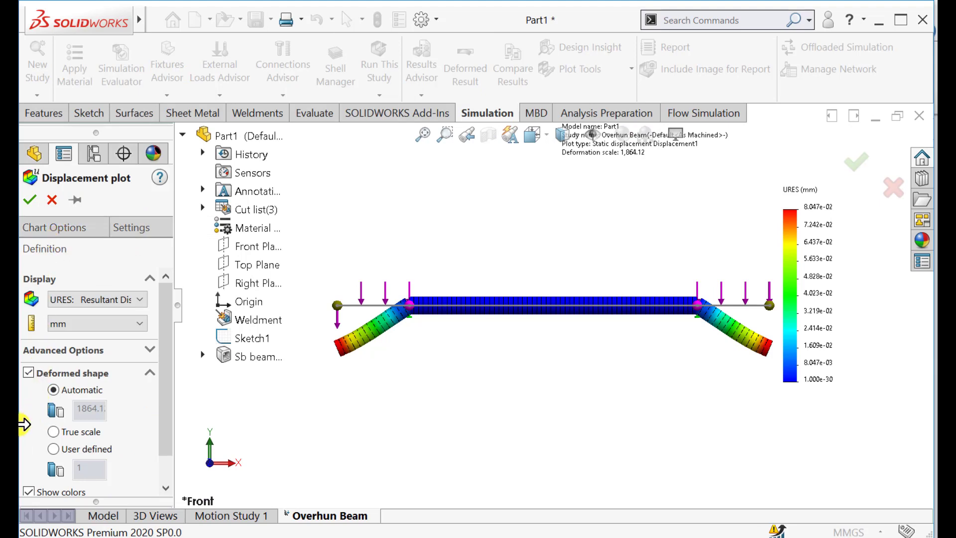
Set a user-defined deformation scale of 1000 for the displacement plot.
click(53, 448)
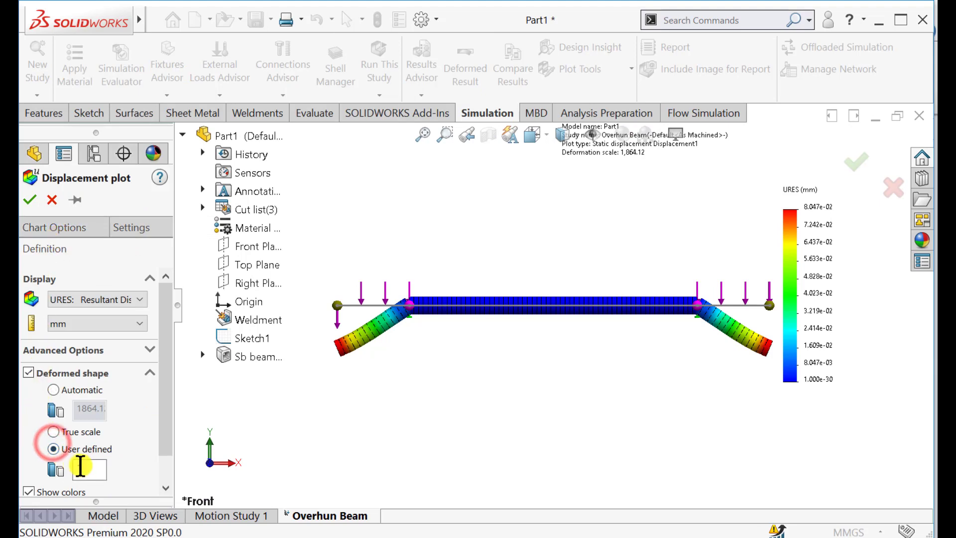
click(82, 468)
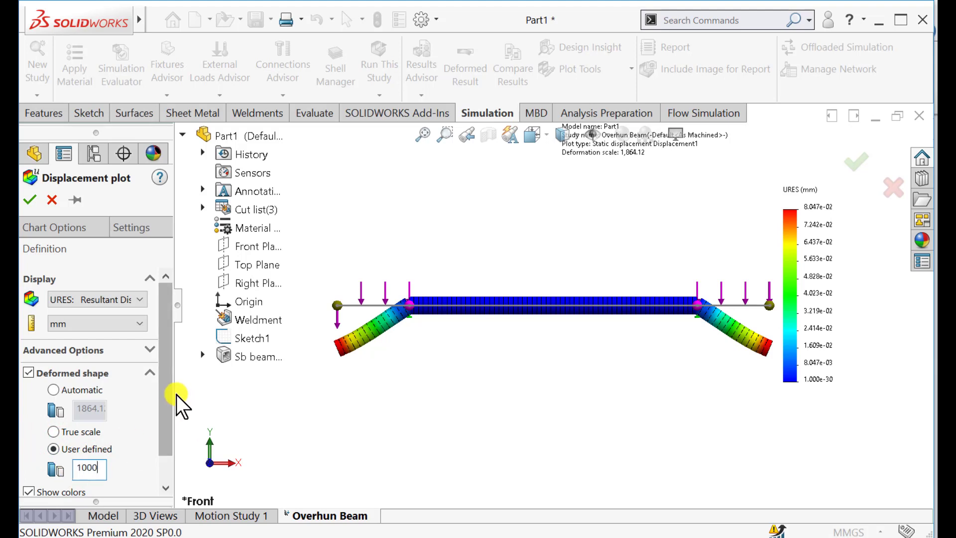
drag(168, 393, 169, 372)
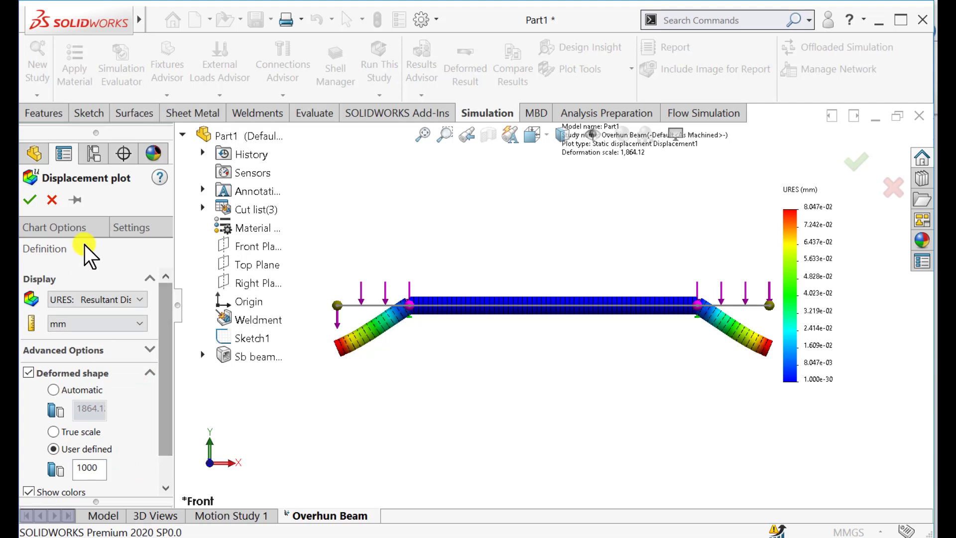
Superimpose the undeformed model on the deformed shape with adjusted transparency and apply.
click(58, 227)
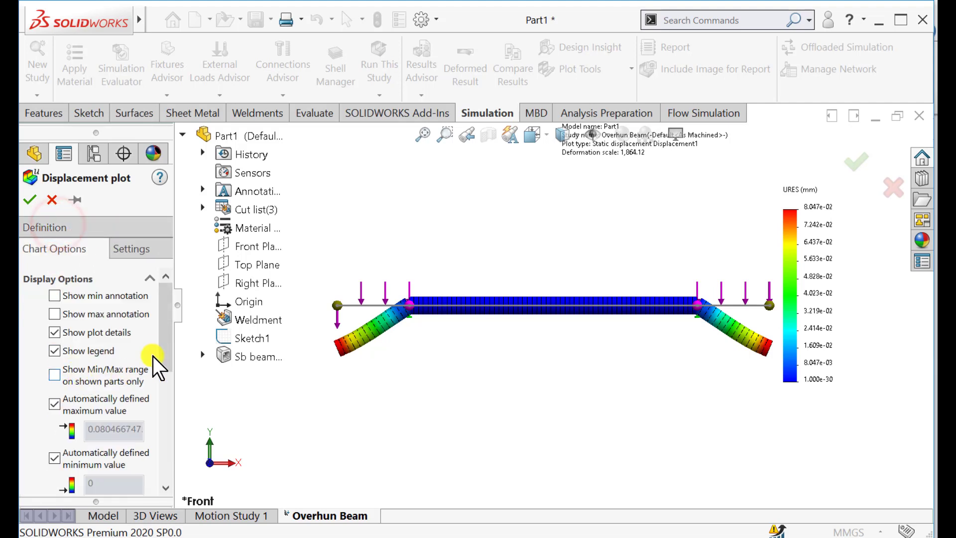
drag(165, 340, 163, 462)
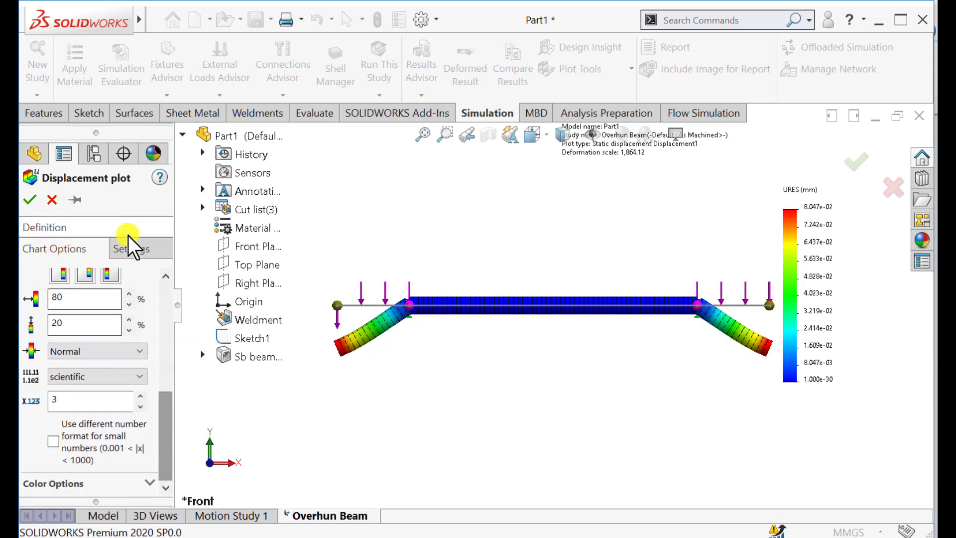
click(130, 248)
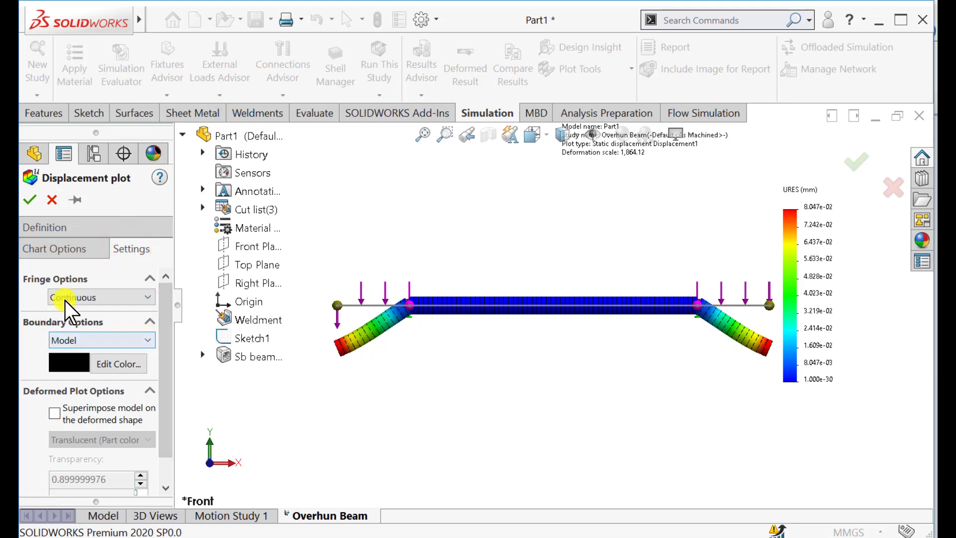
click(55, 413)
drag(134, 492, 83, 492)
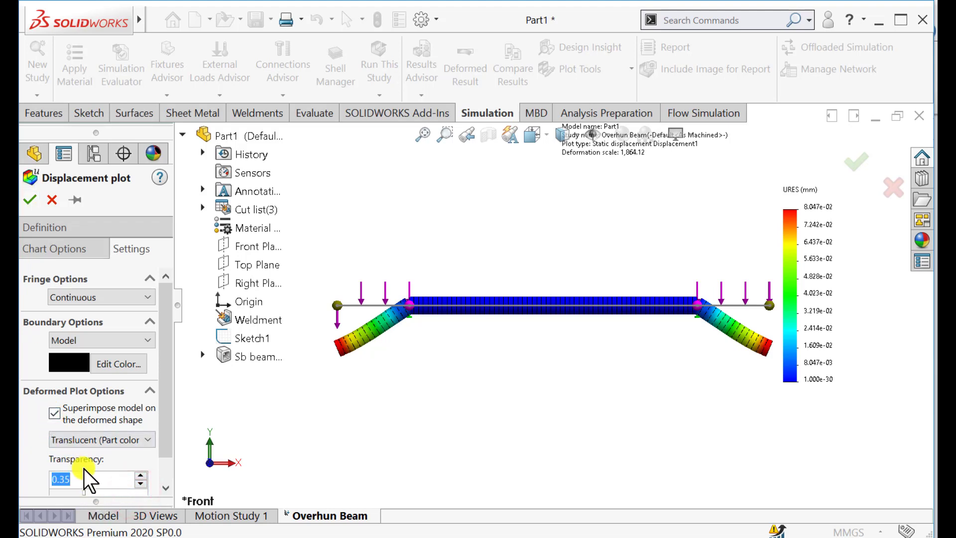
click(29, 200)
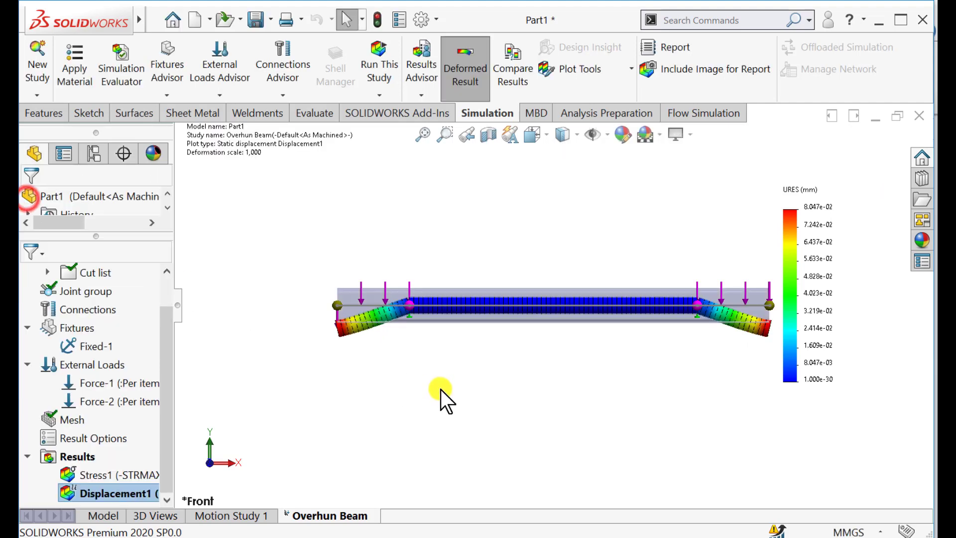
scroll(663, 307, up, 2)
scroll(645, 321, down, 1)
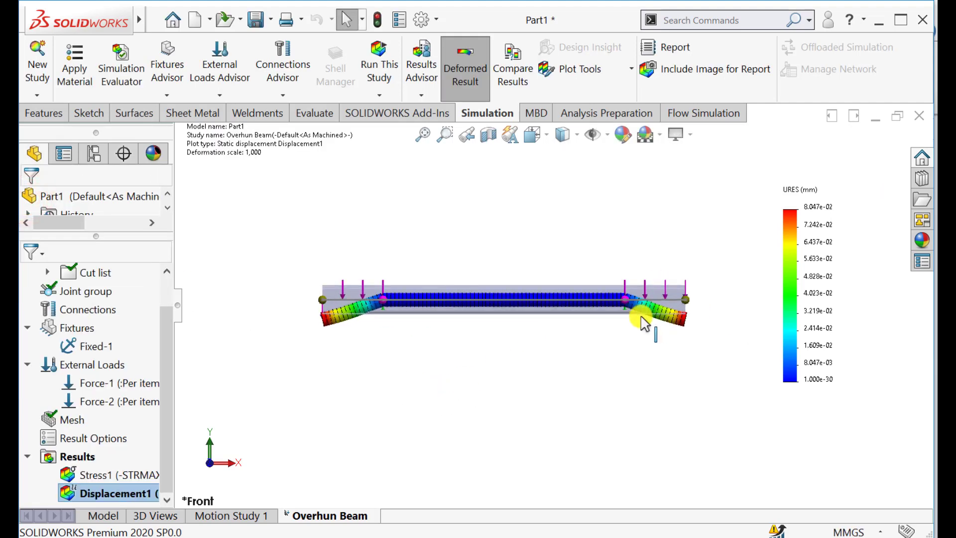
scroll(474, 344, down, 2)
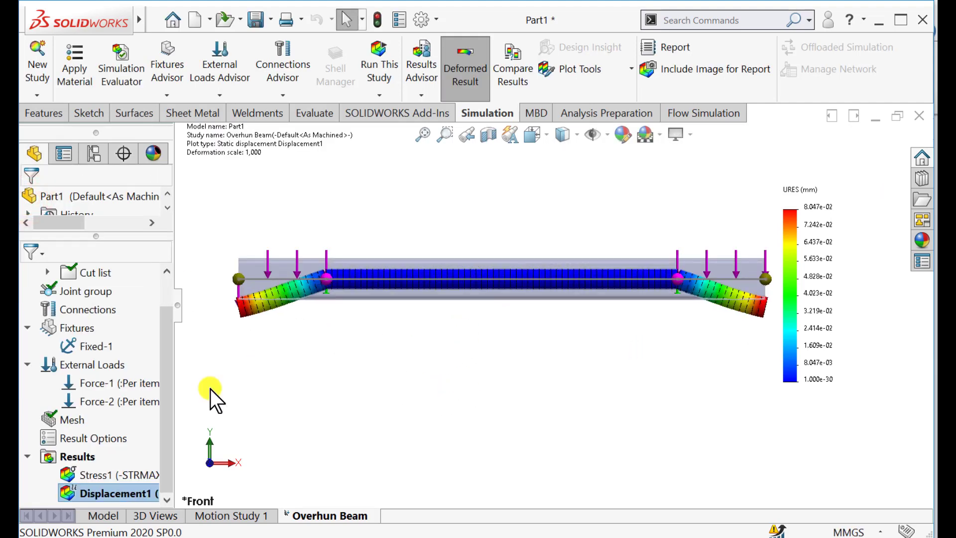
right_click(104, 495)
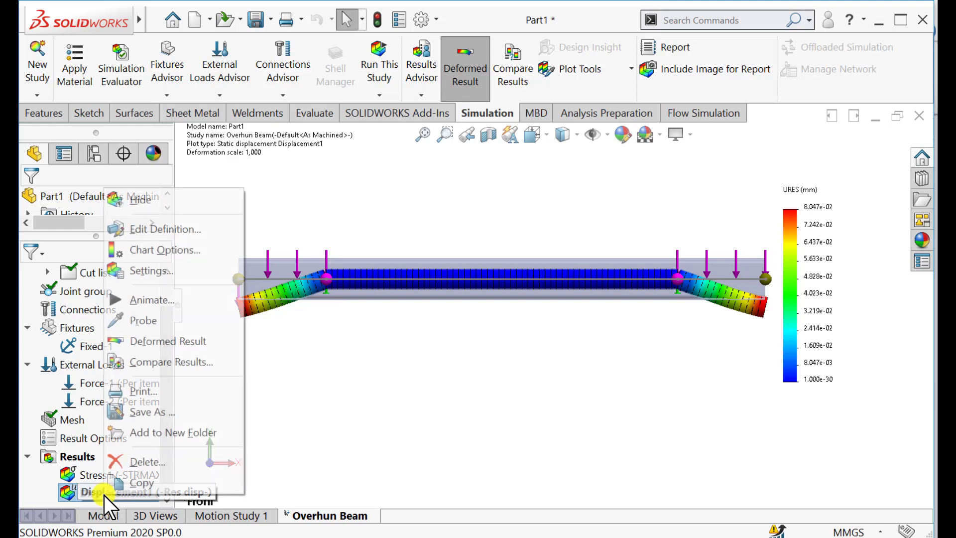
click(145, 302)
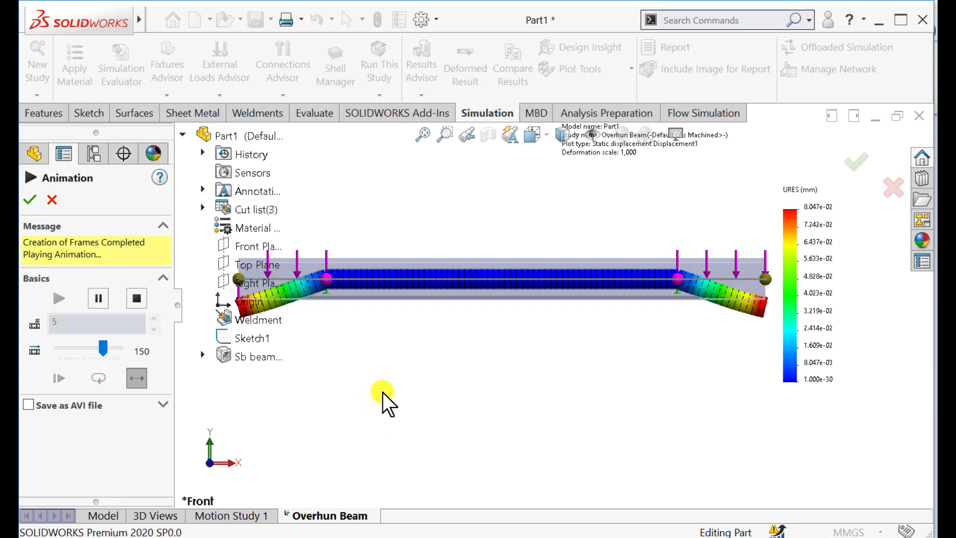
click(30, 200)
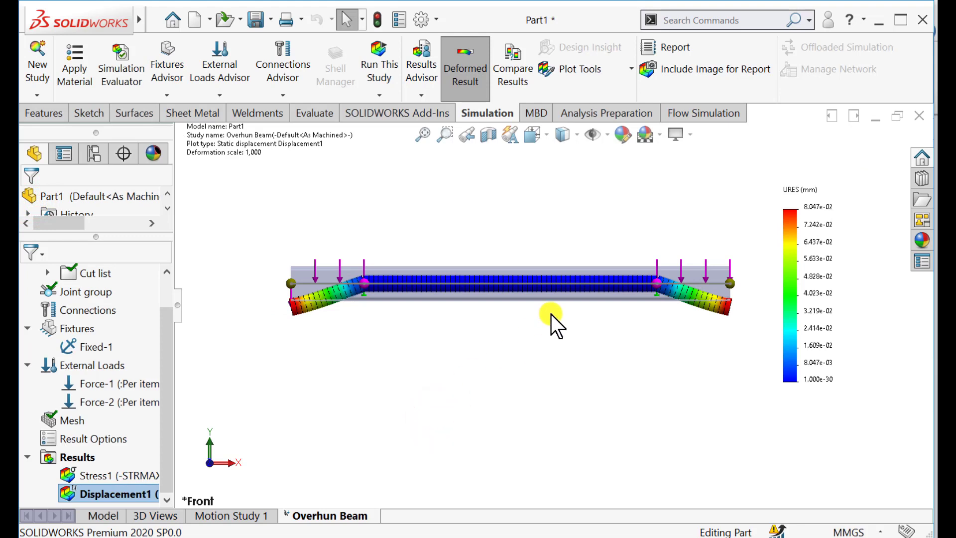
right_click(56, 457)
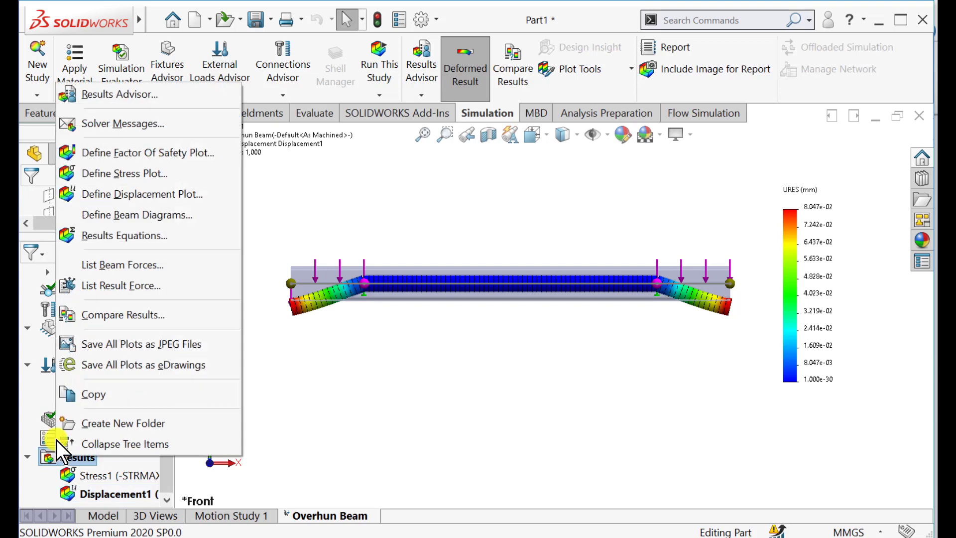
Create a Factor of Safety plot using the Automatic criterion, showing minimum FOS 2.5.
click(149, 151)
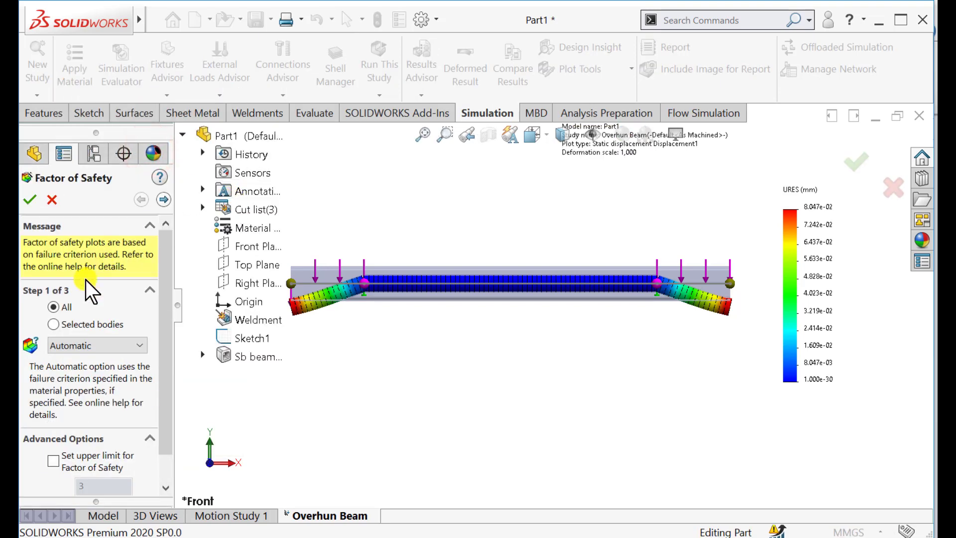
click(67, 344)
click(27, 195)
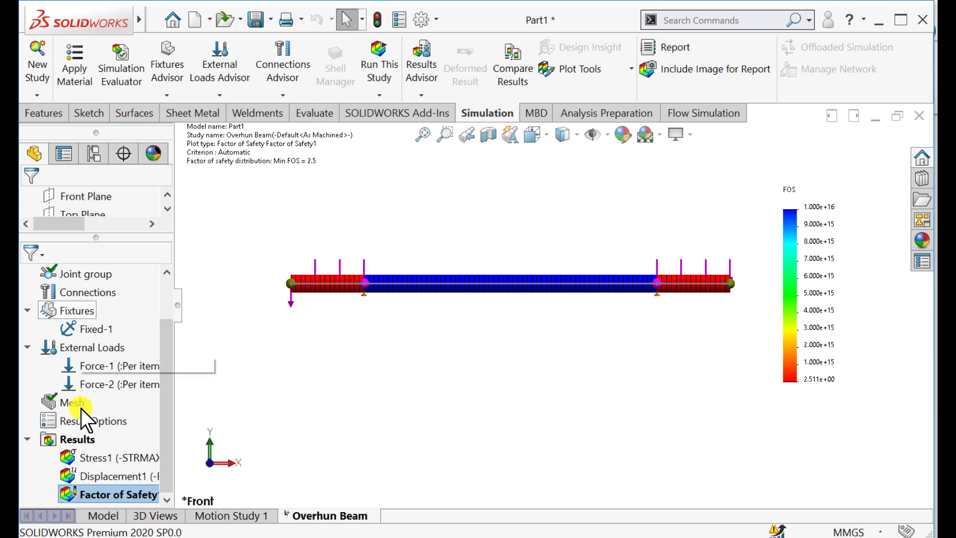
right_click(60, 441)
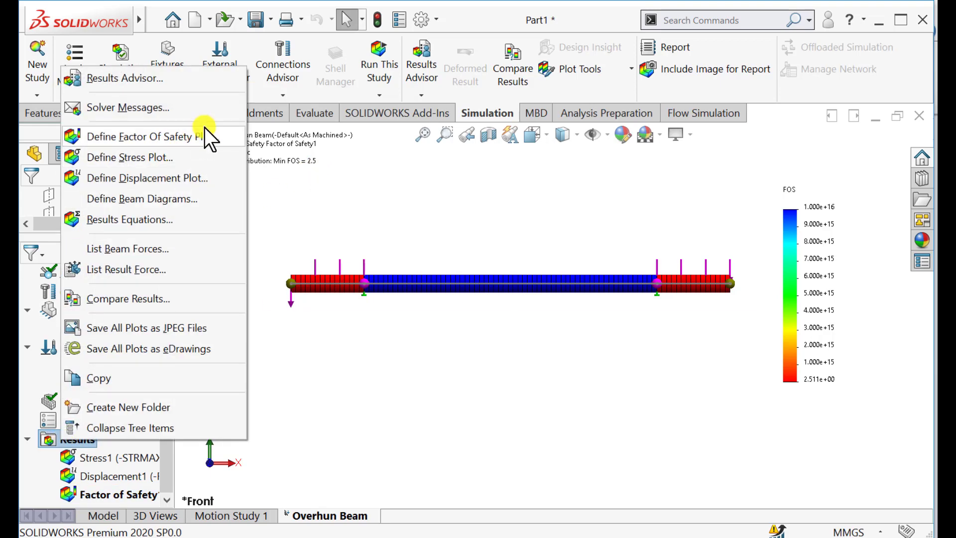
Add a Shear Force in Dir1 beam diagram in N for all beams, spanning ±5000 N.
click(174, 197)
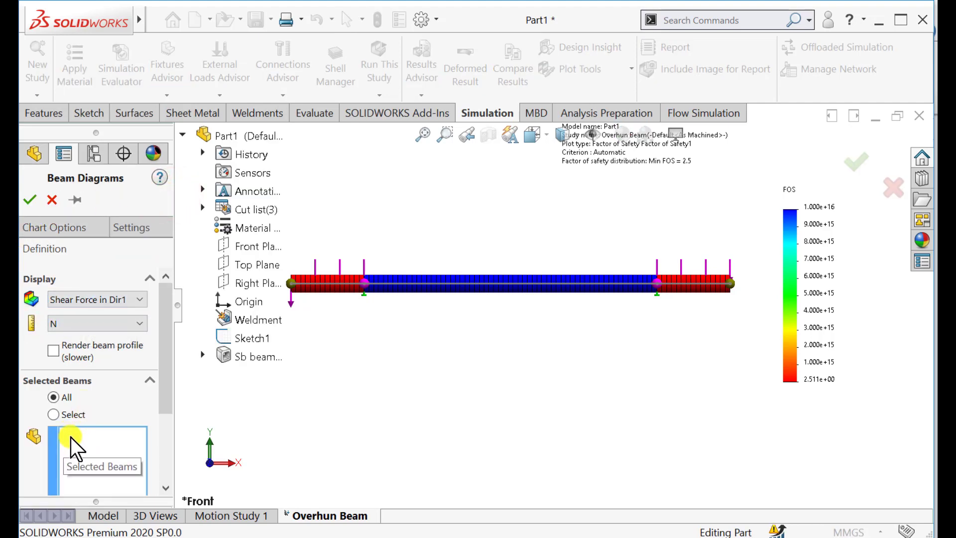
mouse_move(169, 330)
mouse_down()
mouse_move(165, 387)
mouse_move(166, 320)
mouse_up()
click(28, 200)
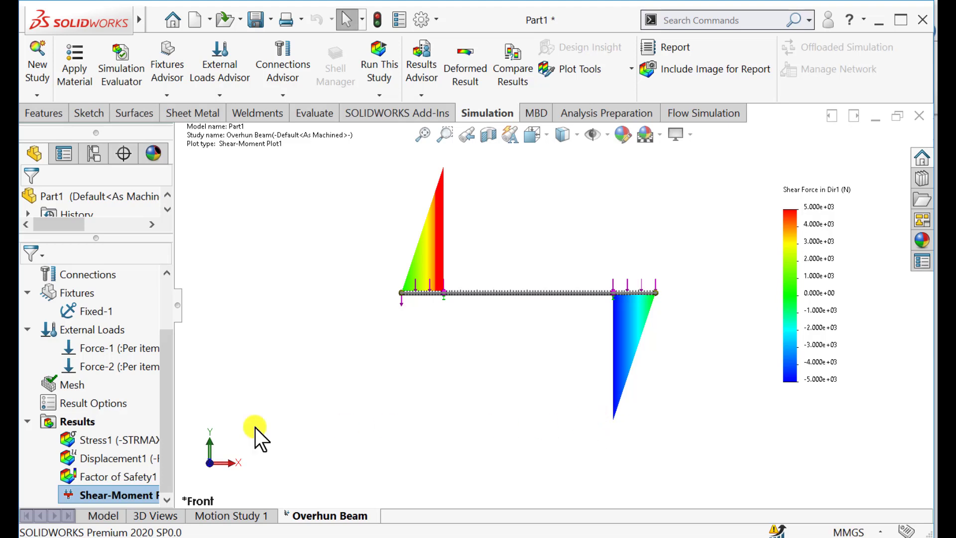
right_click(73, 423)
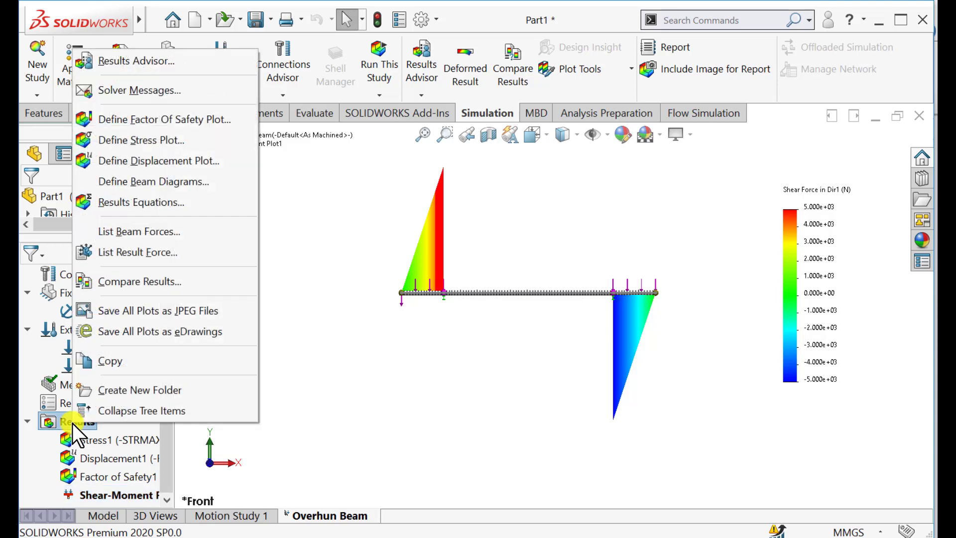
Create a beam diagram showing Moment about Dir2.
click(146, 176)
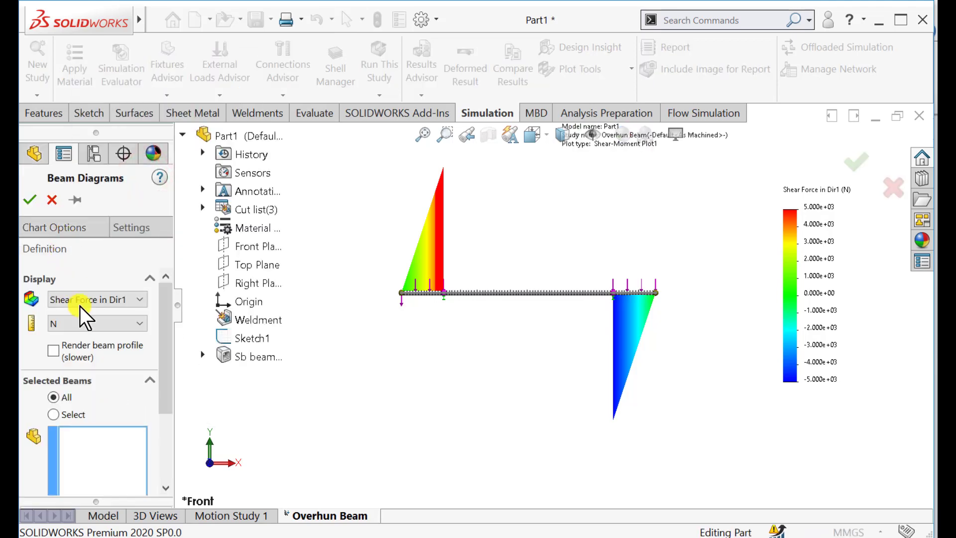
click(133, 298)
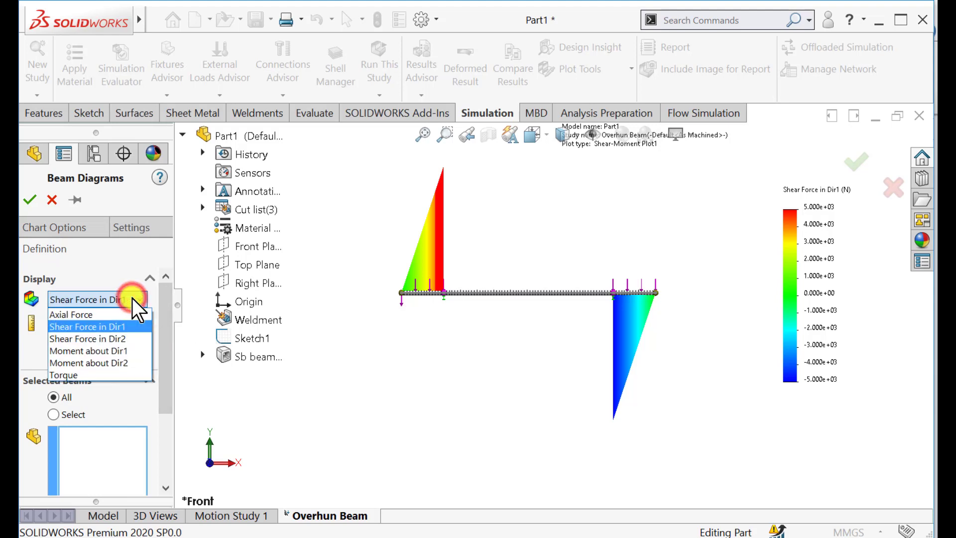
click(115, 362)
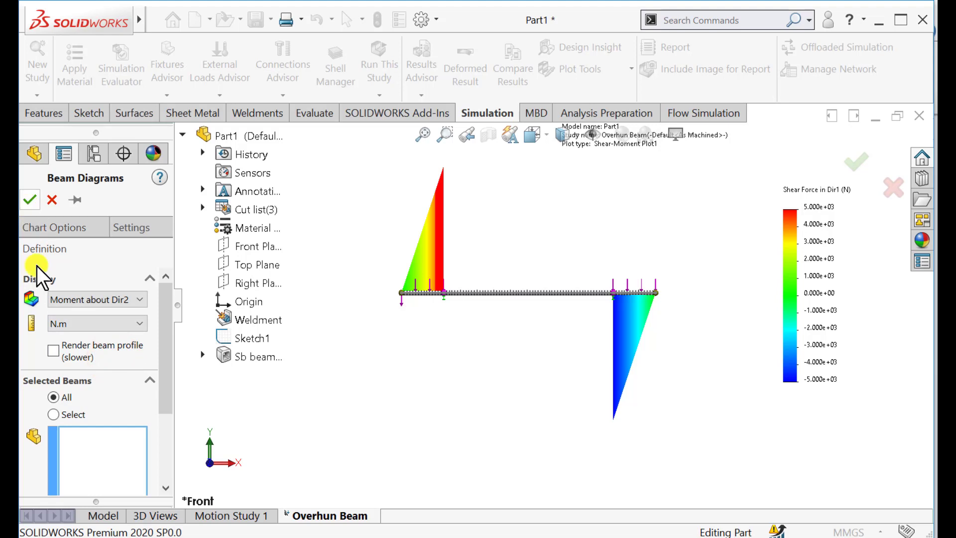
click(27, 201)
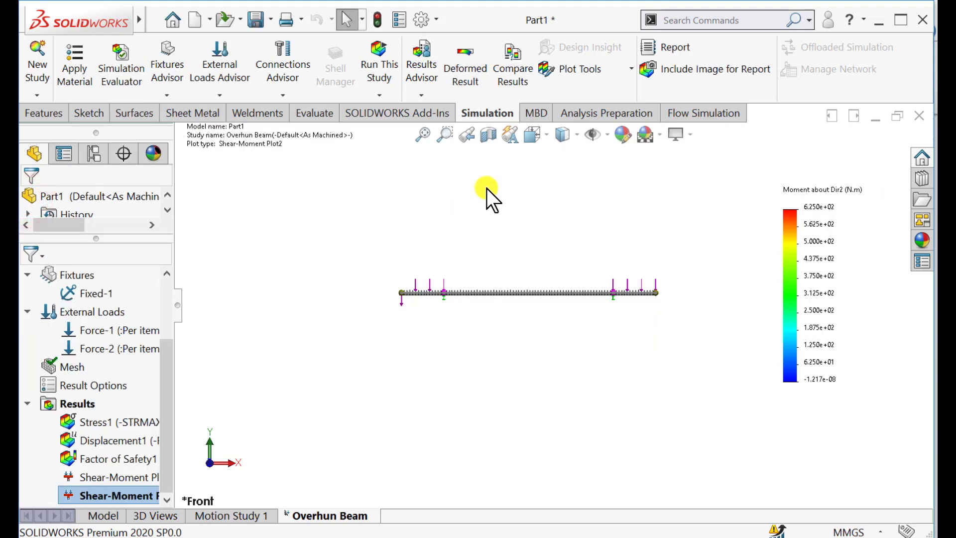
Turn the model to the Bottom view to inspect the moment diagram.
click(545, 138)
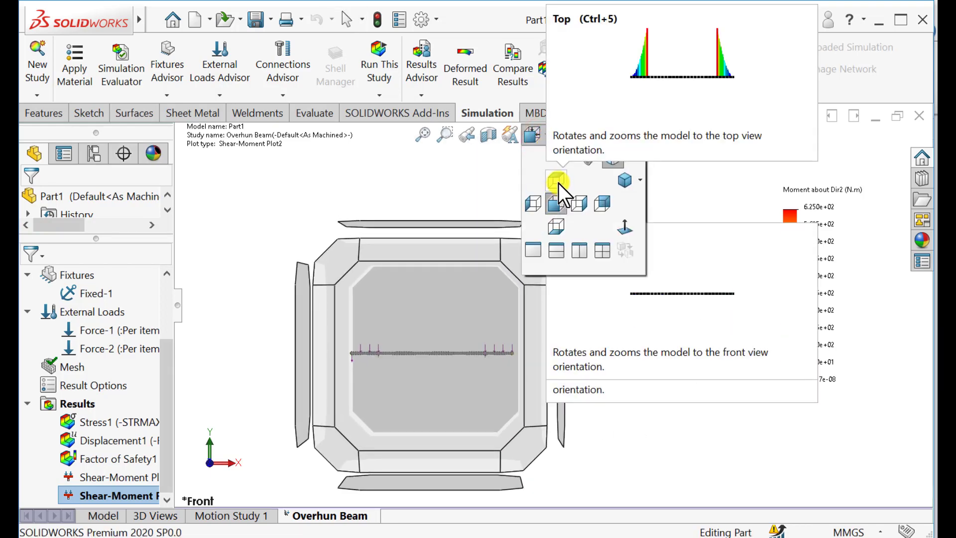
click(558, 228)
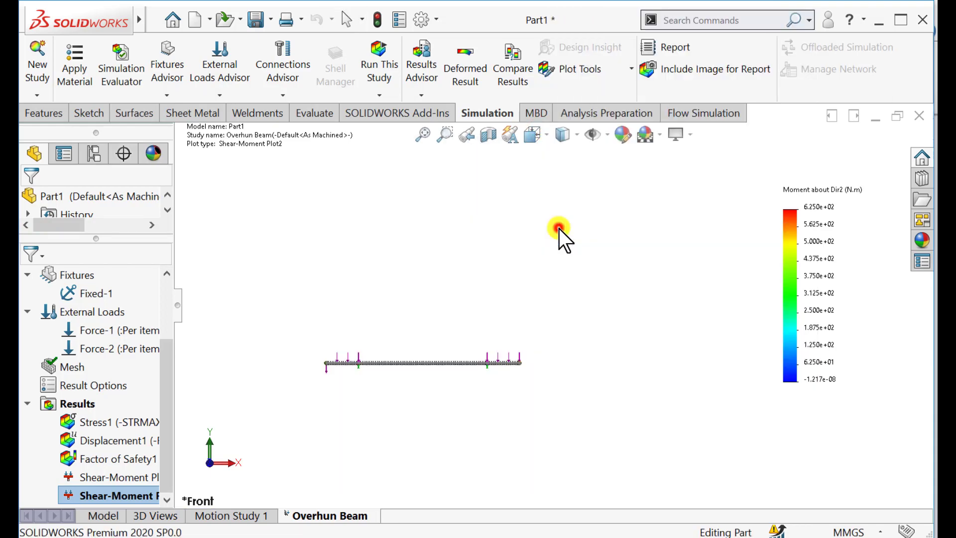
scroll(553, 381, up, 1)
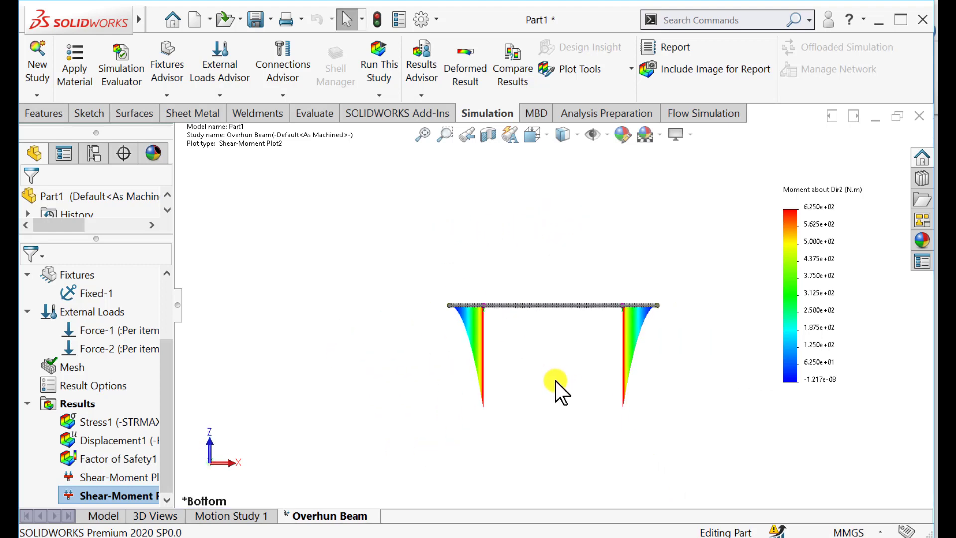
scroll(600, 375, down, 2)
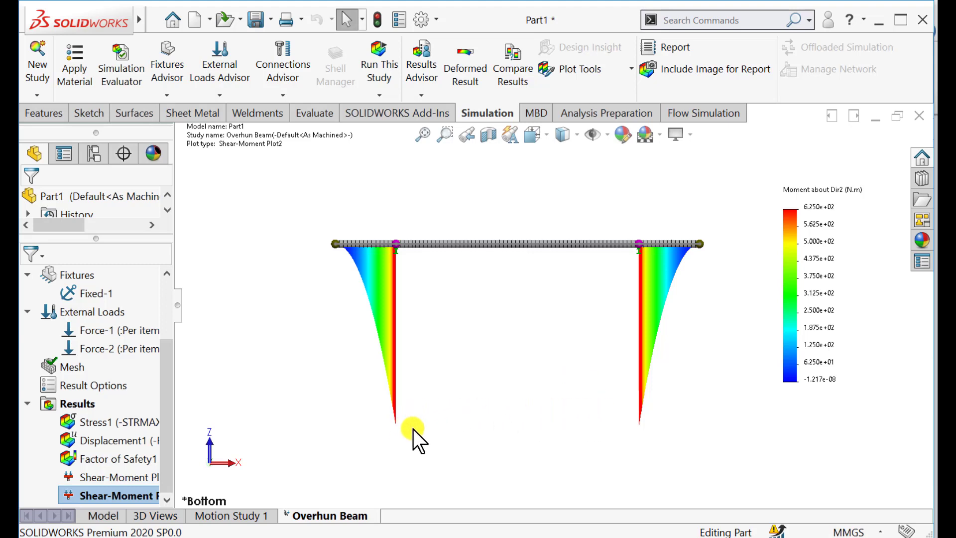
Edit Shear-Moment Plot2 to superimpose the model on the deformed shape.
right_click(100, 489)
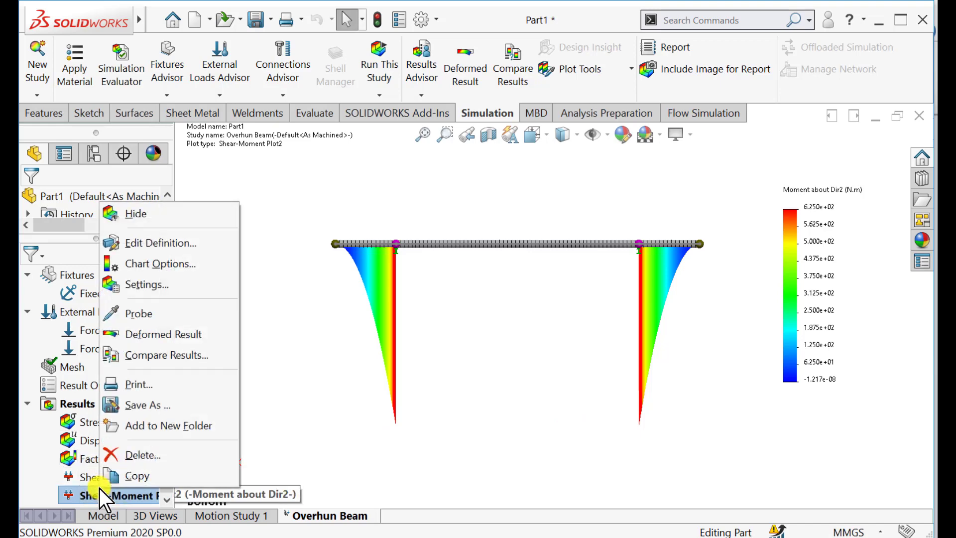
click(136, 237)
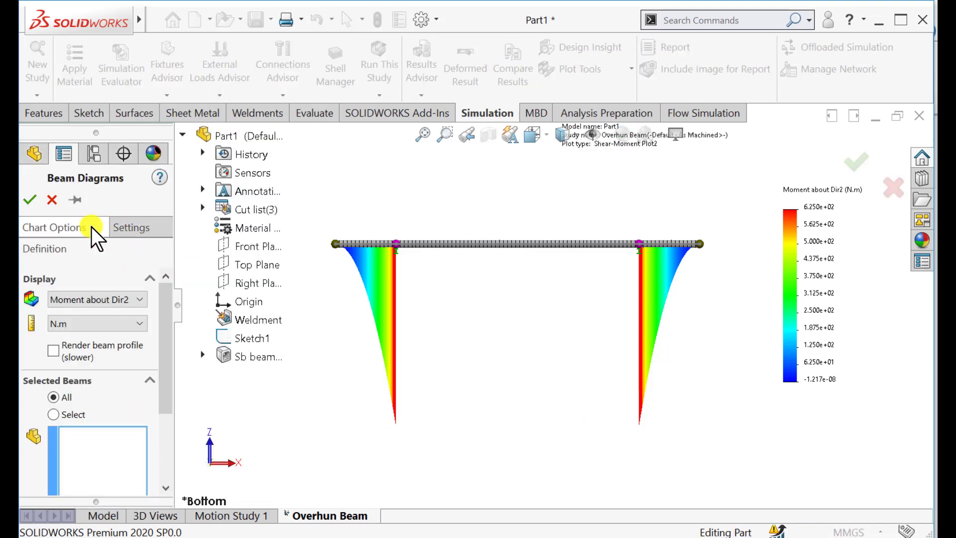
click(127, 227)
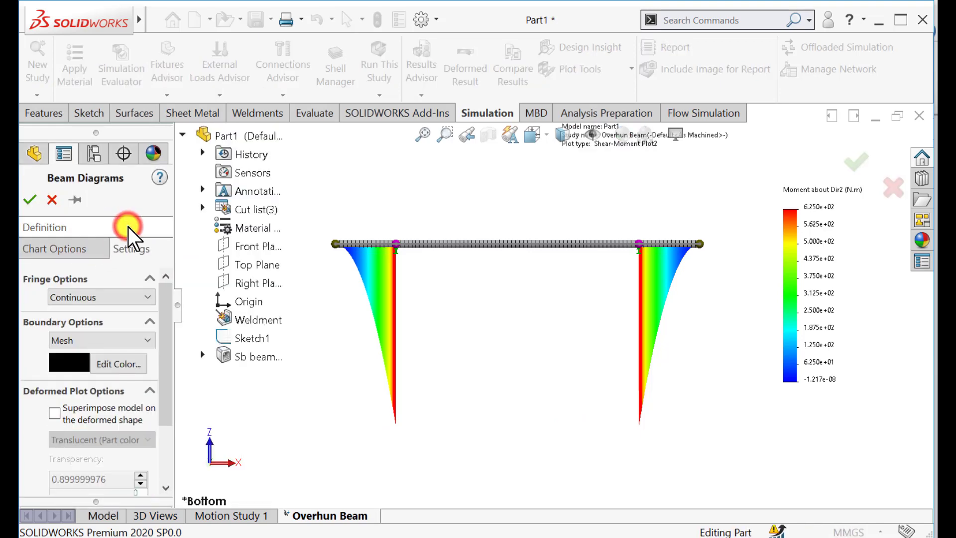
drag(169, 311, 166, 354)
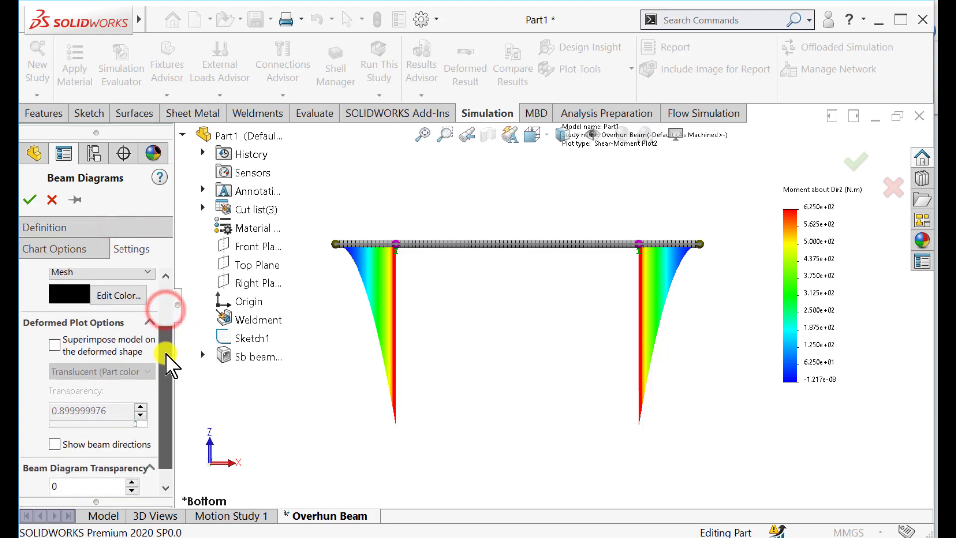
click(56, 343)
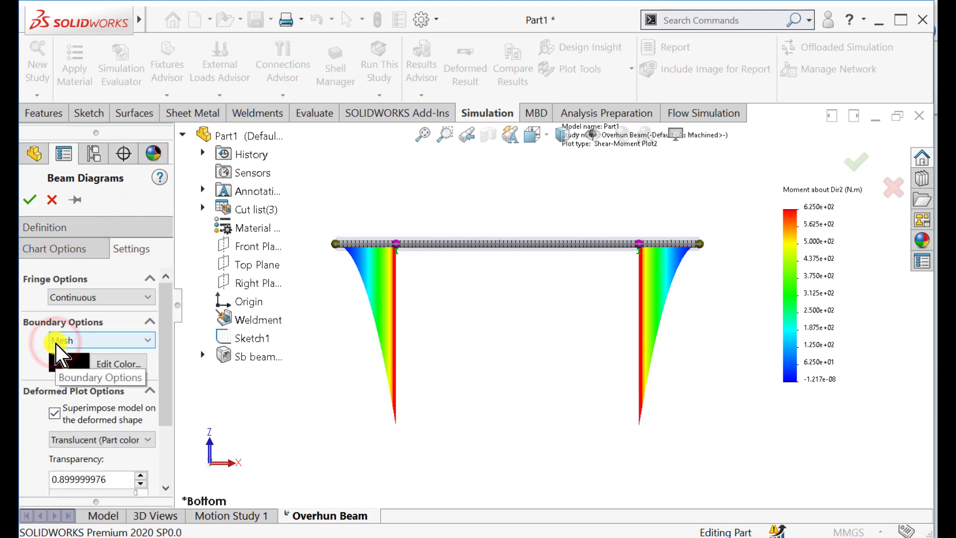
click(29, 200)
Start a result force listing on Front Plane and both support joints, then cancel it.
right_click(55, 404)
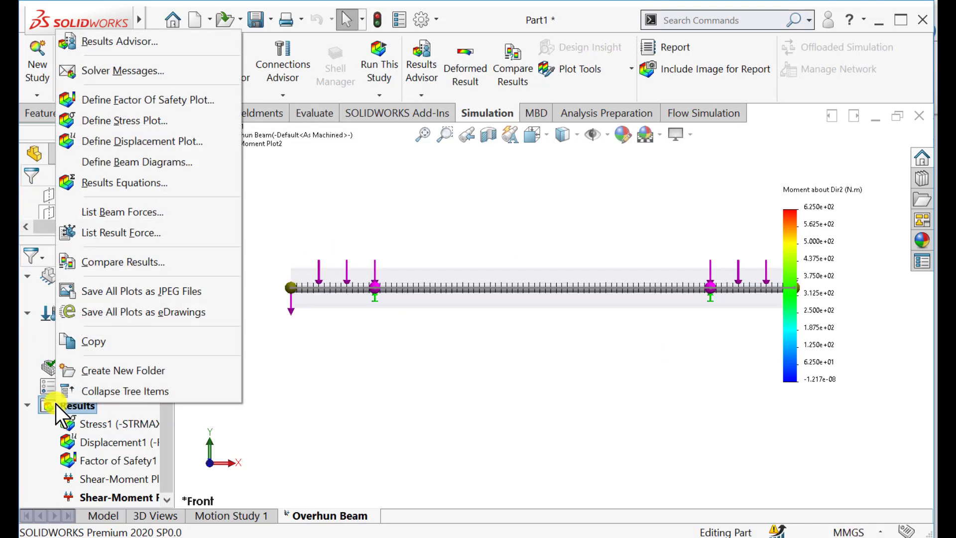
click(127, 237)
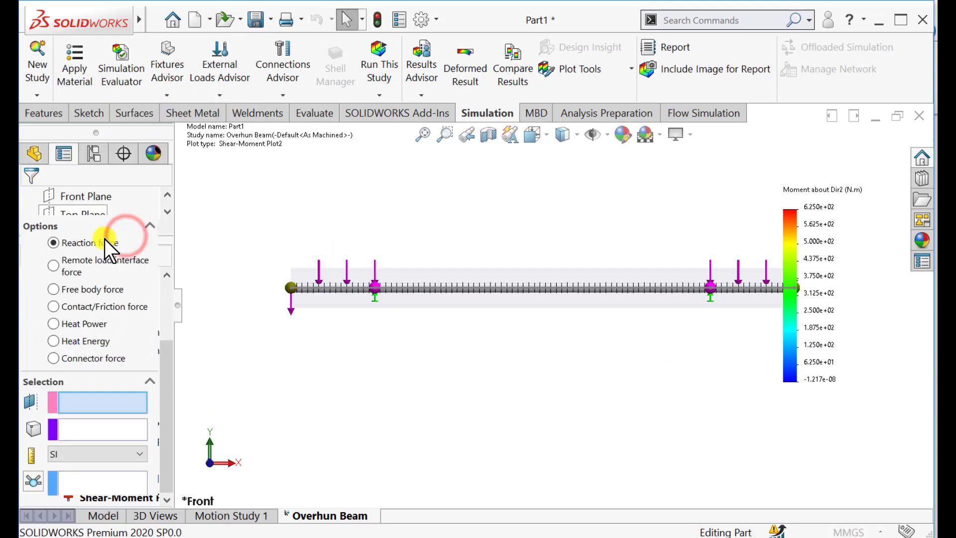
click(100, 366)
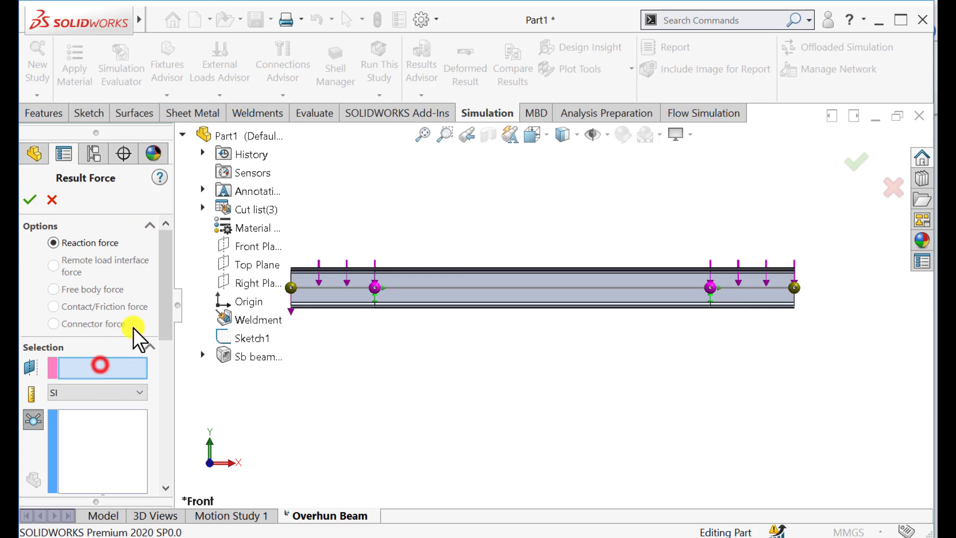
click(252, 246)
click(101, 427)
click(375, 288)
click(711, 287)
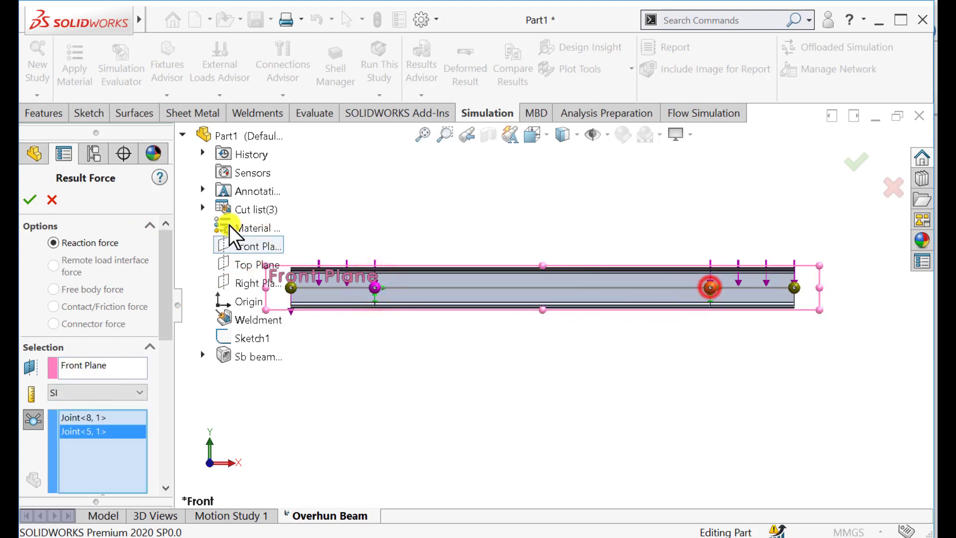
key(Return)
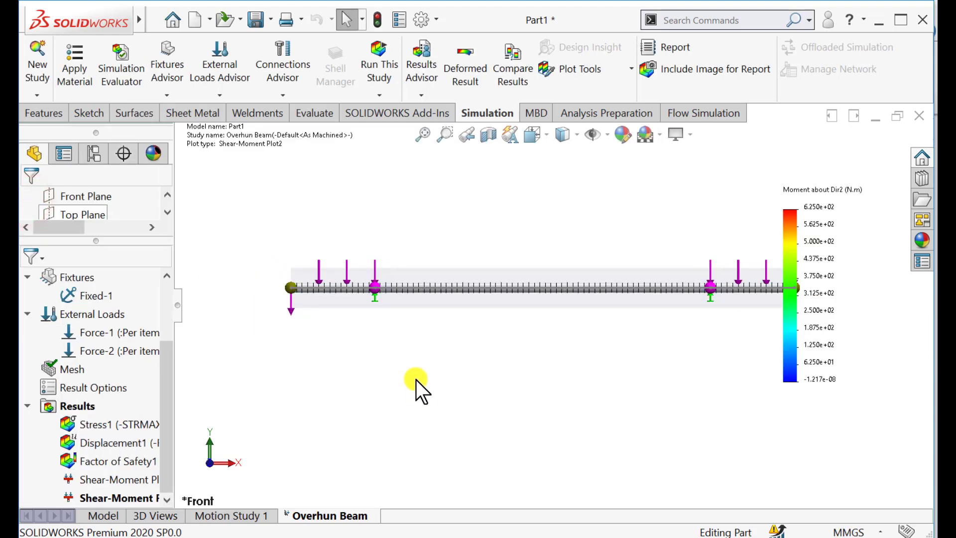
scroll(559, 313, down, 2)
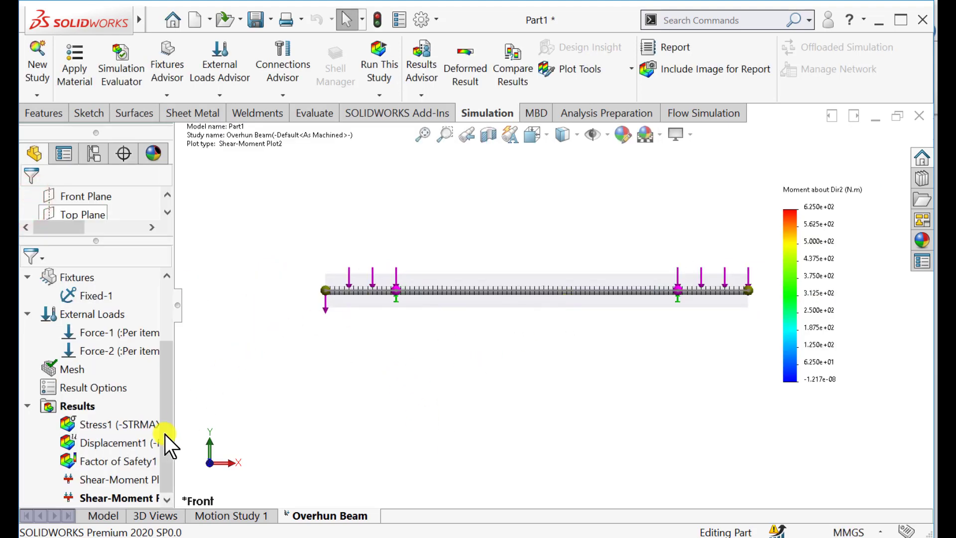
List reaction forces at both support joints relative to Front Plane: 5e+03 N and 625 N·m each.
right_click(65, 409)
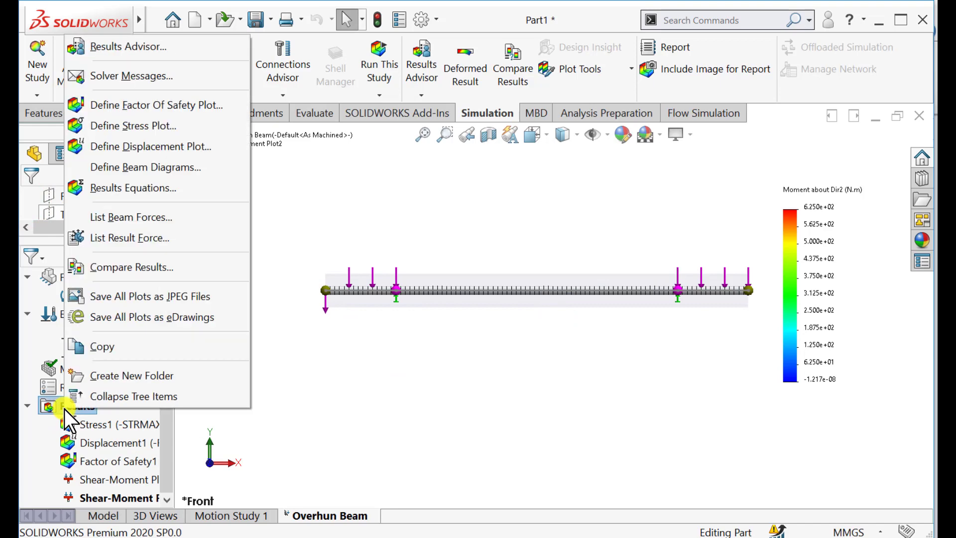
click(122, 240)
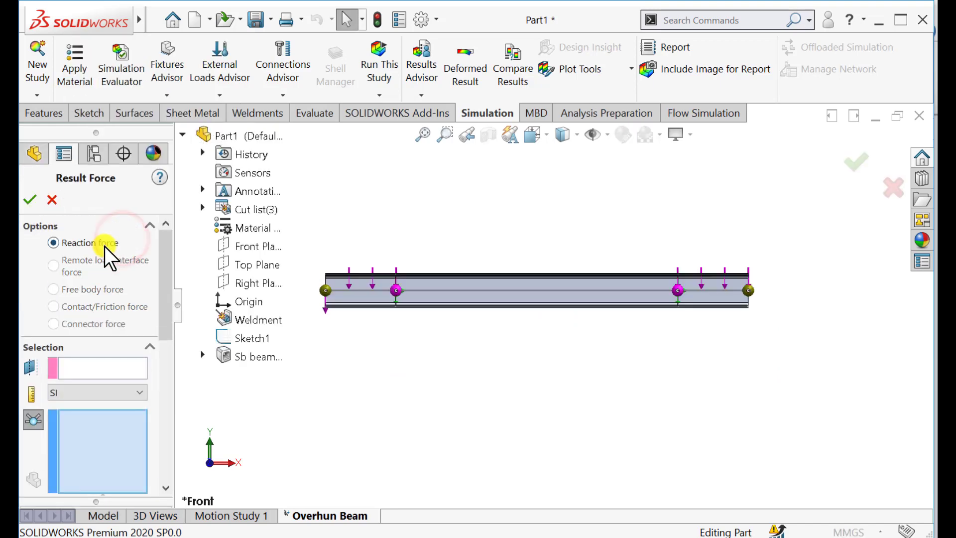
click(84, 373)
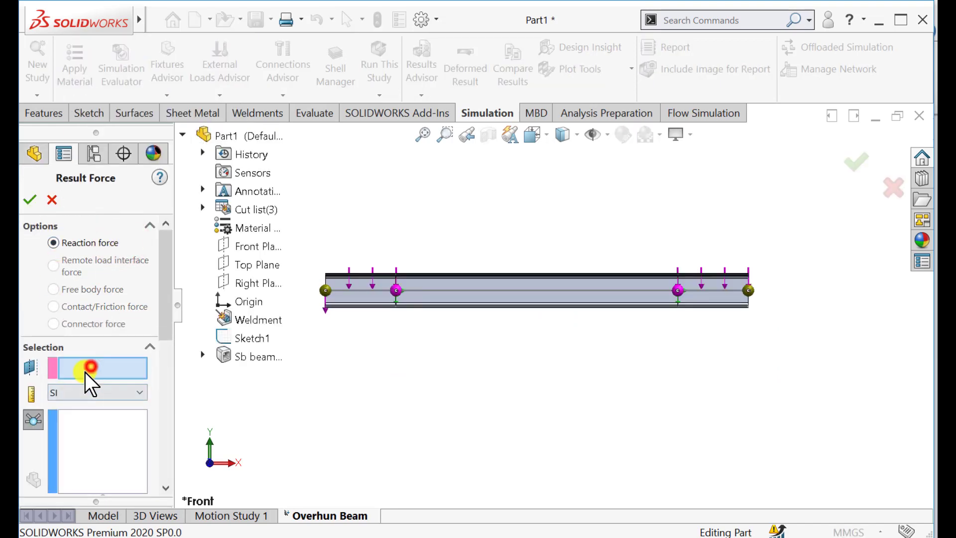
click(241, 249)
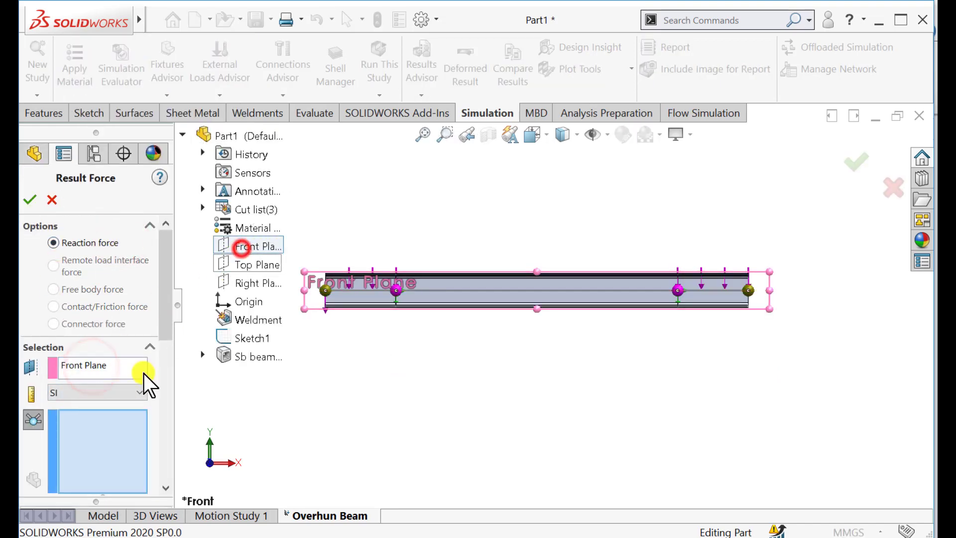
click(396, 290)
click(682, 290)
drag(165, 306, 128, 369)
click(97, 287)
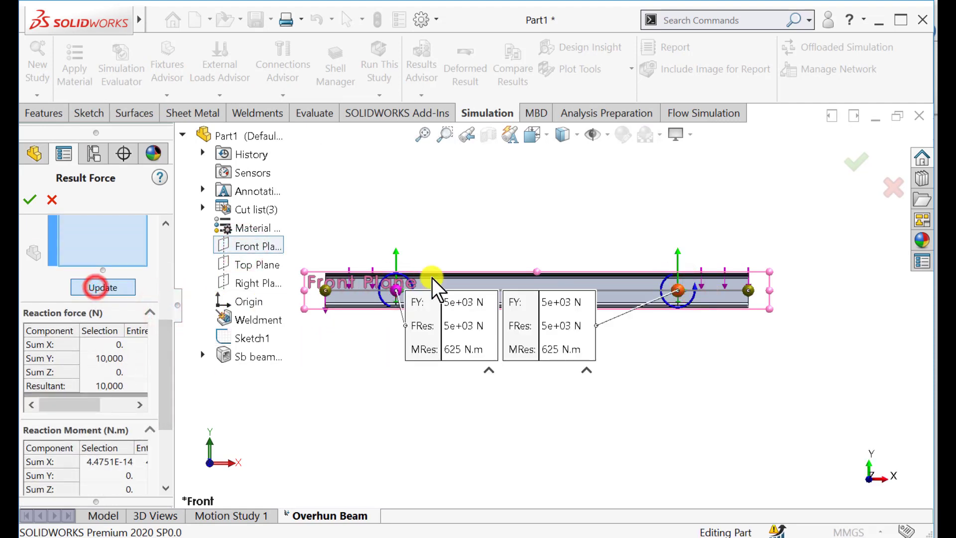
Move the left and right result labels below their supports.
scroll(477, 244, up, 2)
drag(426, 363, 365, 386)
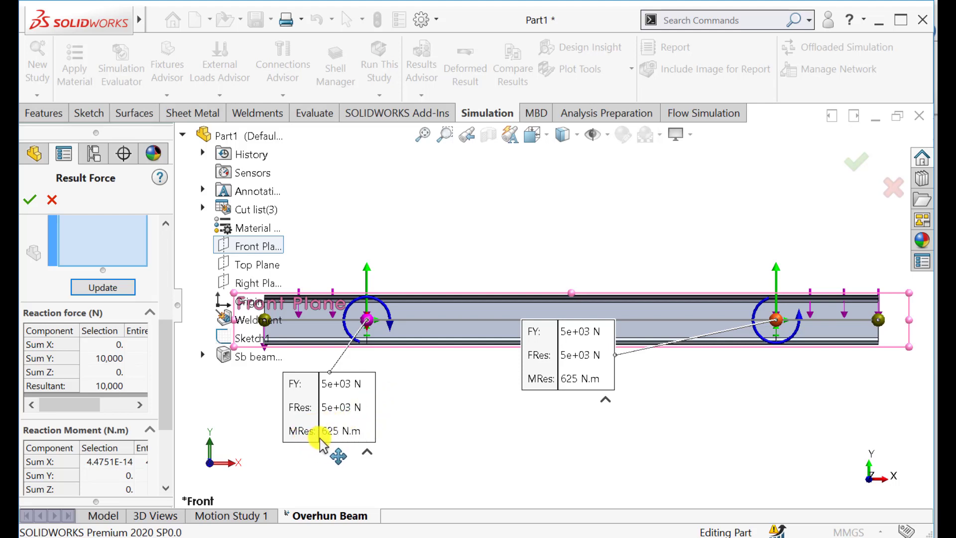
drag(580, 374, 759, 421)
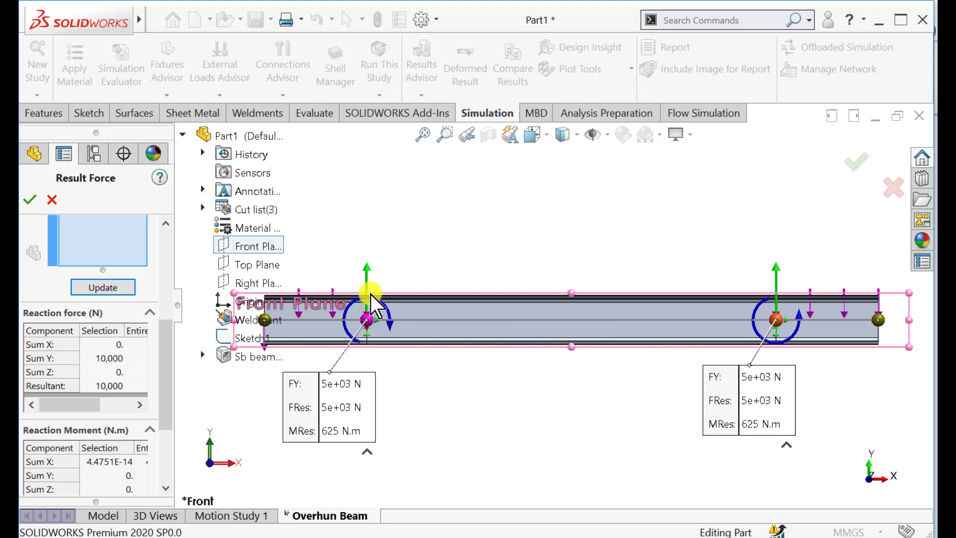